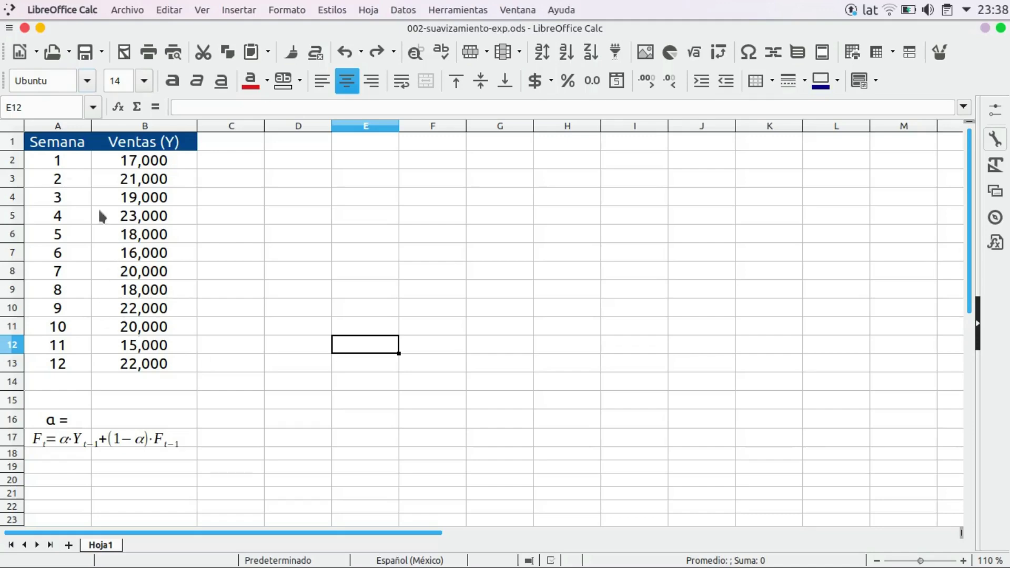
Preview the Semana and Ventas (Y) data in A1:B13 as an XY (dispersión) chart with points and lines, without inserting it.
drag(53, 147, 138, 372)
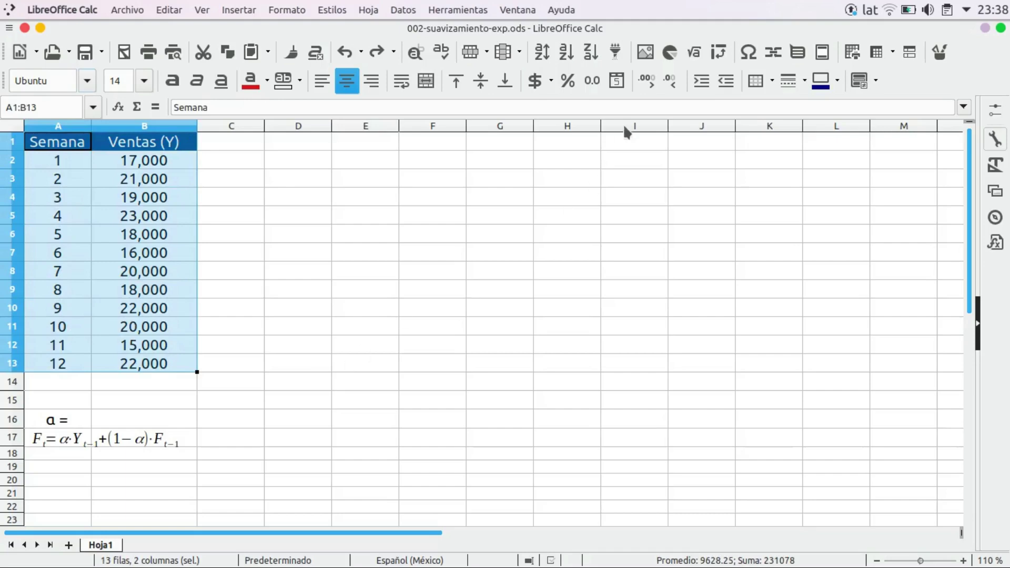
click(670, 52)
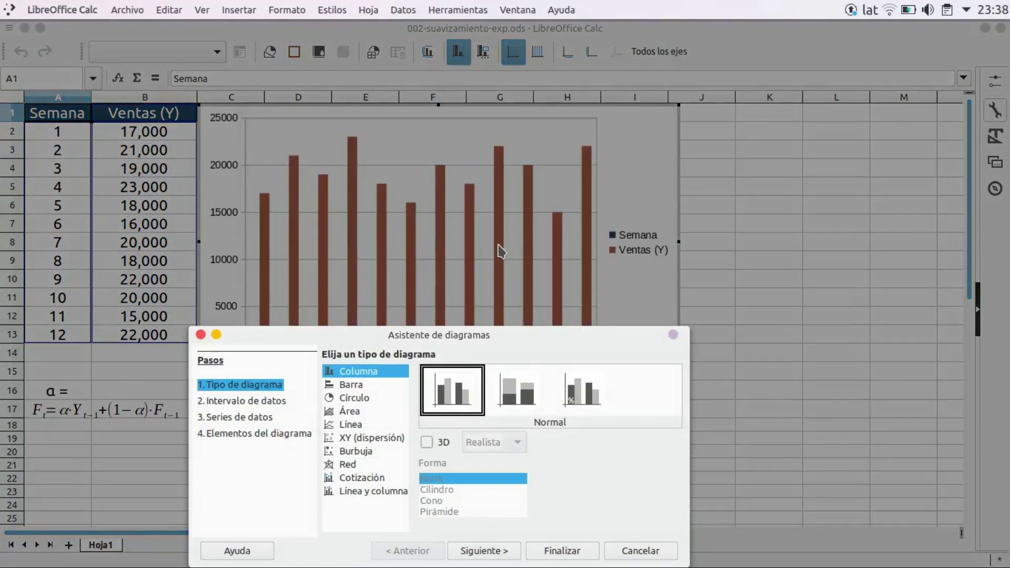
click(380, 441)
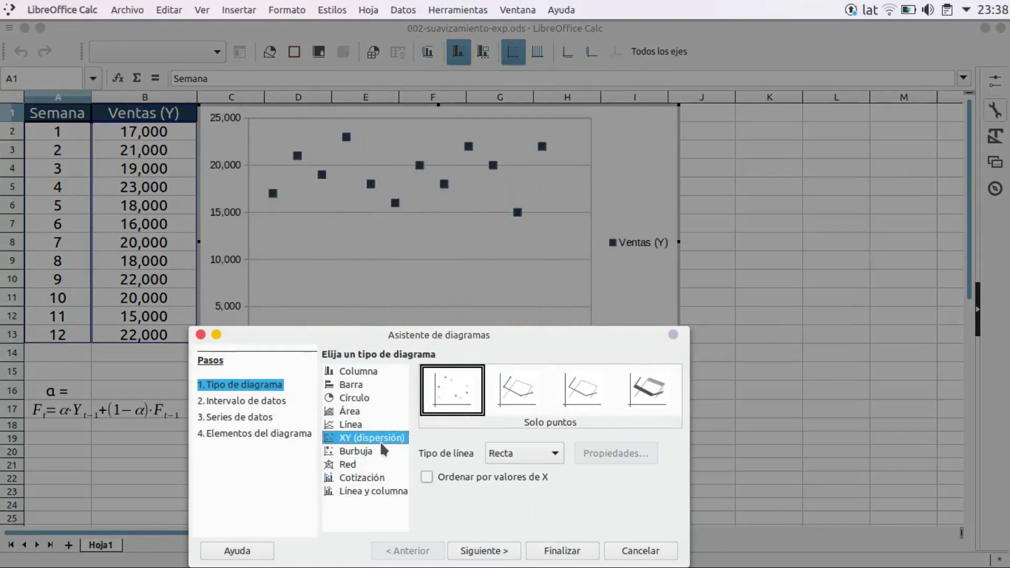
click(504, 400)
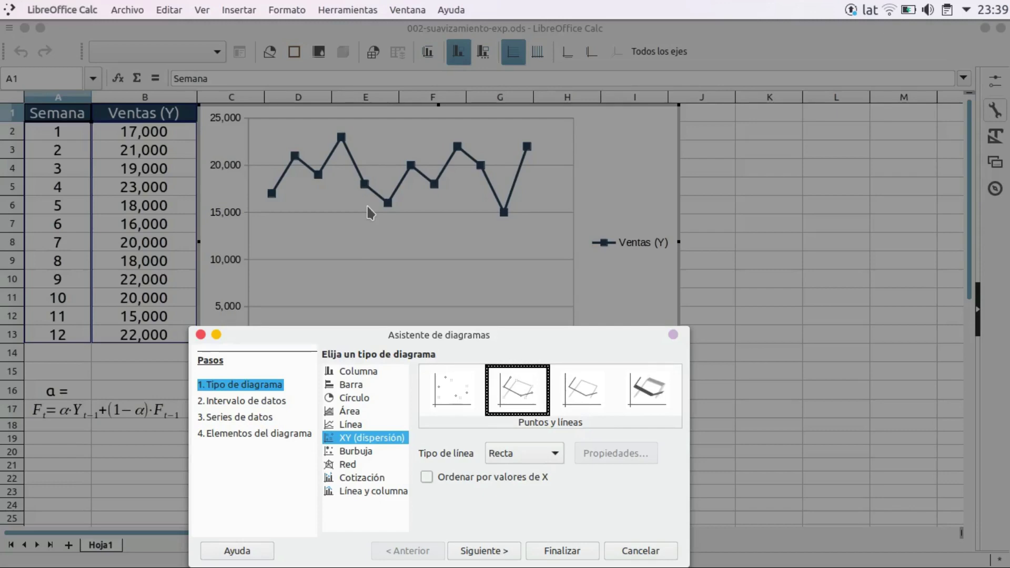
click(201, 335)
click(393, 368)
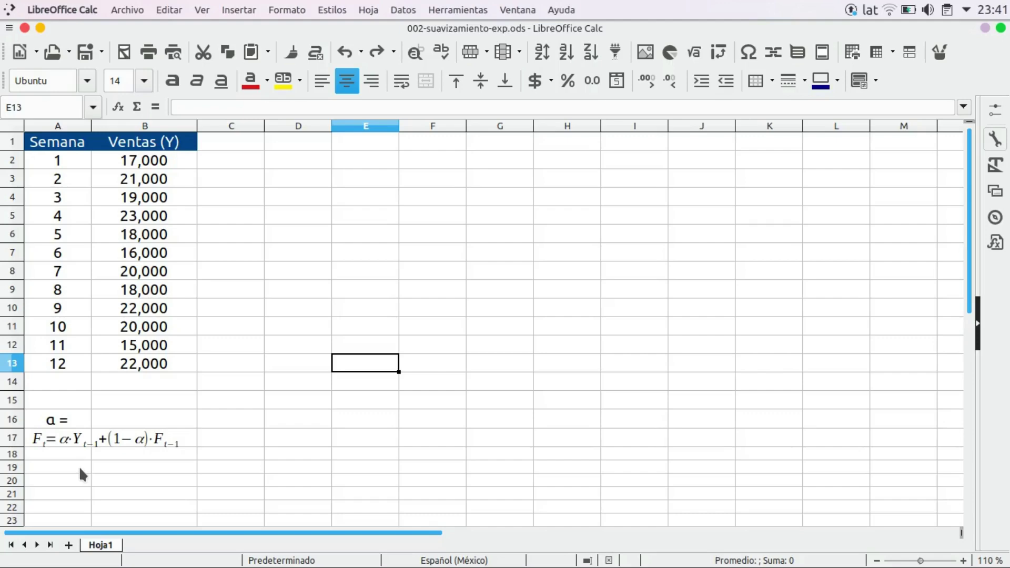
Extend the Semana series in column A by one row to add week 13 in A14.
drag(123, 332, 128, 367)
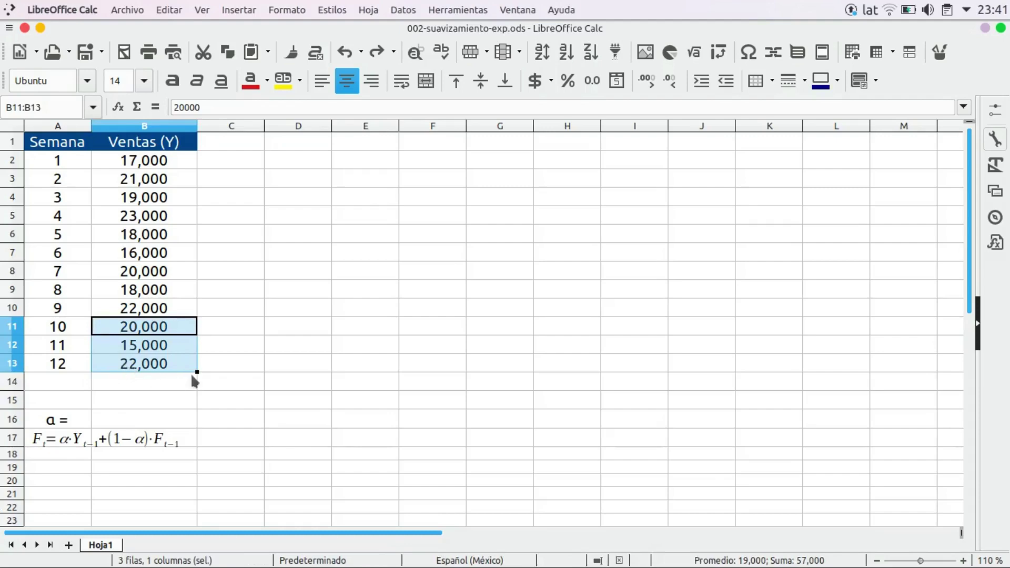
click(228, 389)
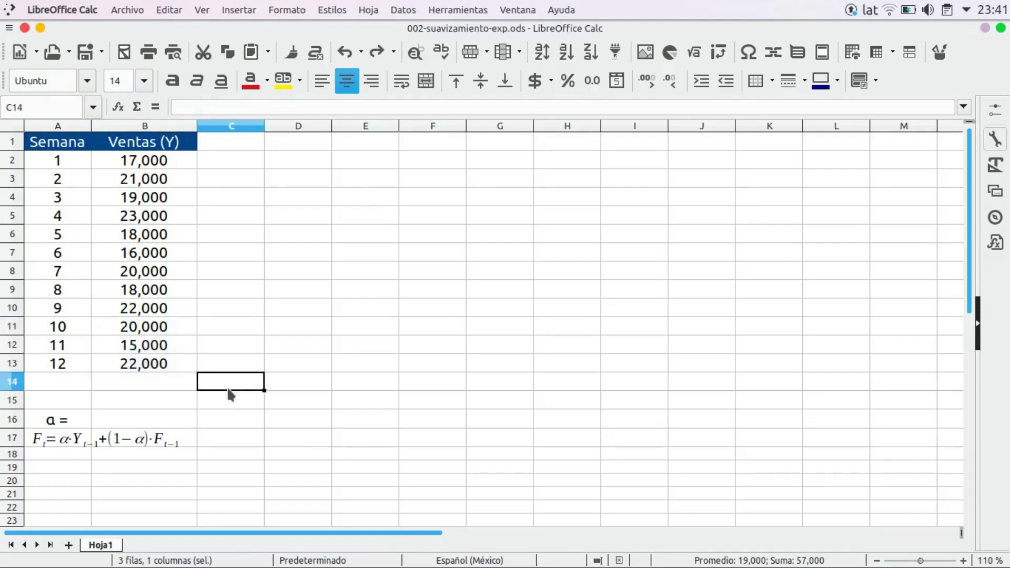
click(88, 371)
mouse_move(91, 371)
mouse_down()
mouse_move(91, 406)
mouse_move(84, 388)
mouse_up()
click(84, 388)
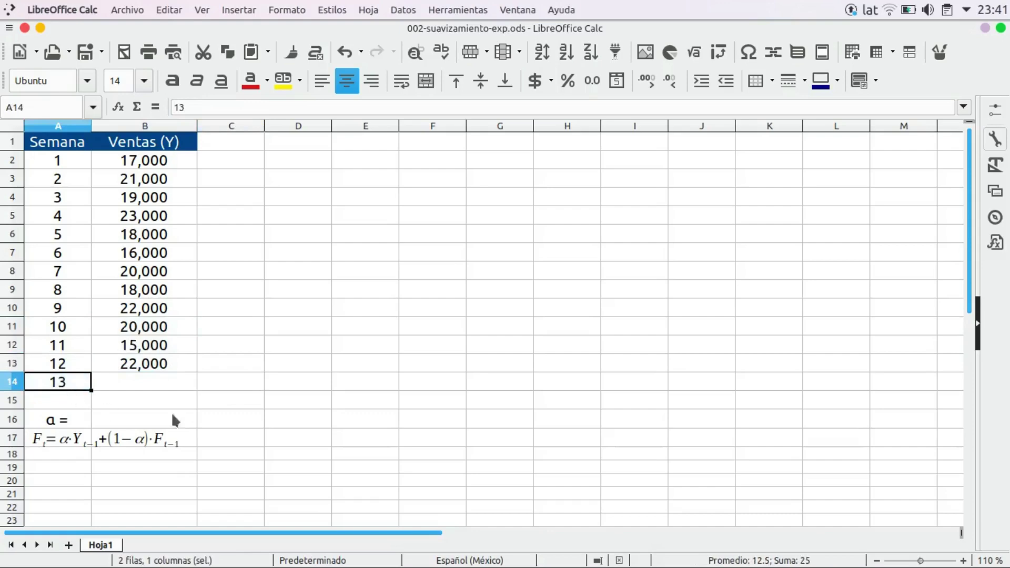
click(224, 387)
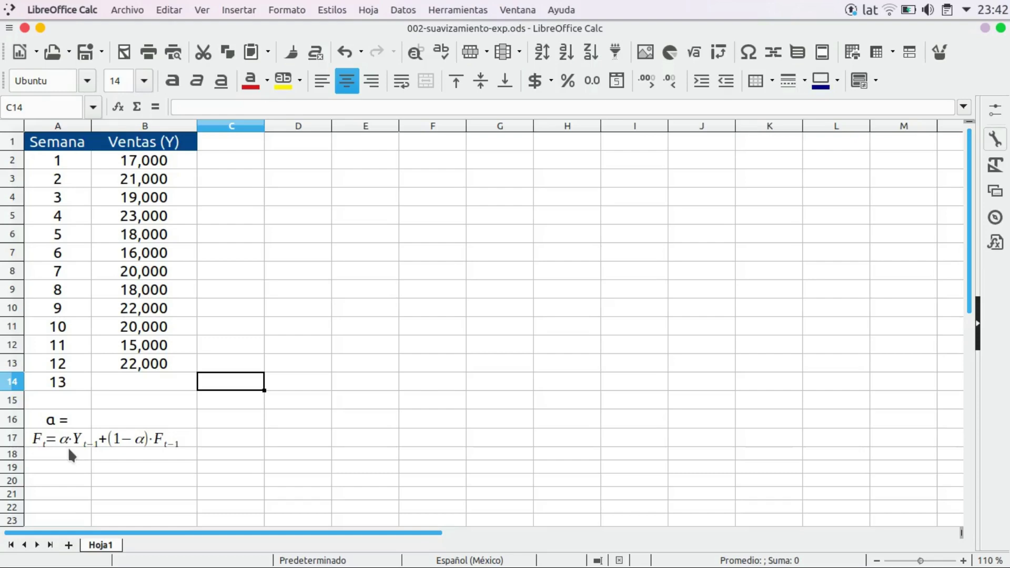
Set the smoothing constant alpha to 0.2 in cell B16.
click(121, 423)
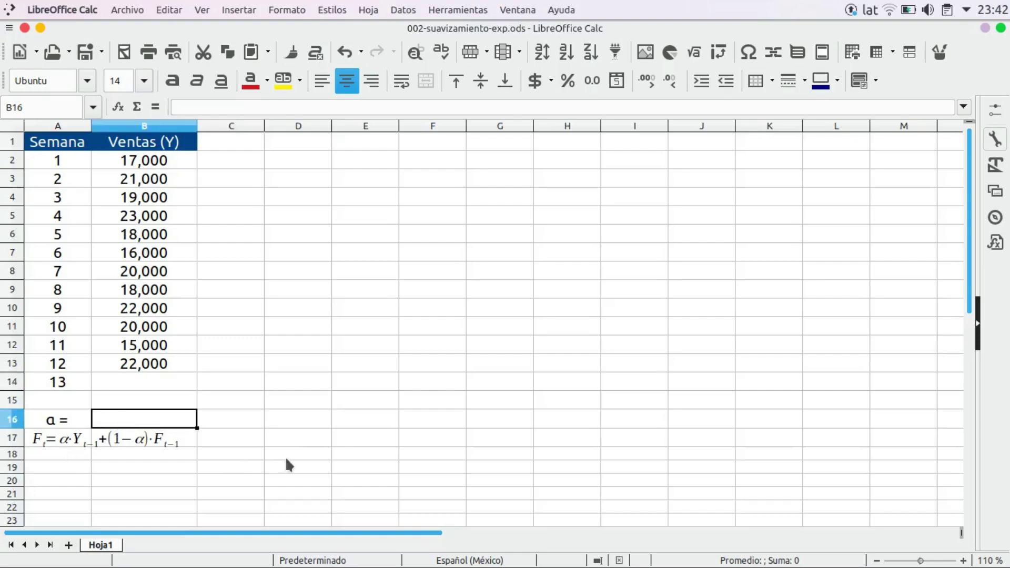
text(0.2)
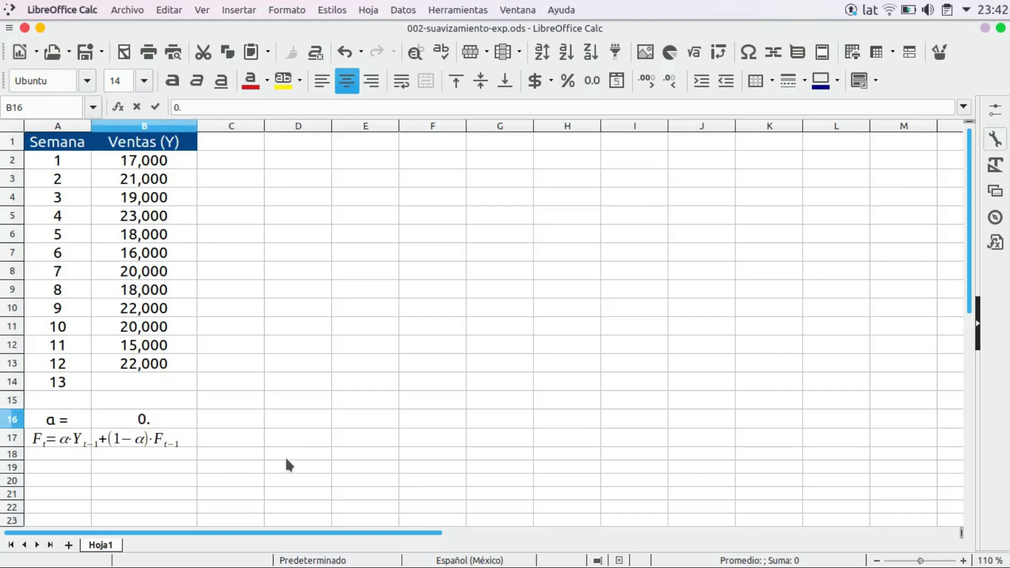
key(Return)
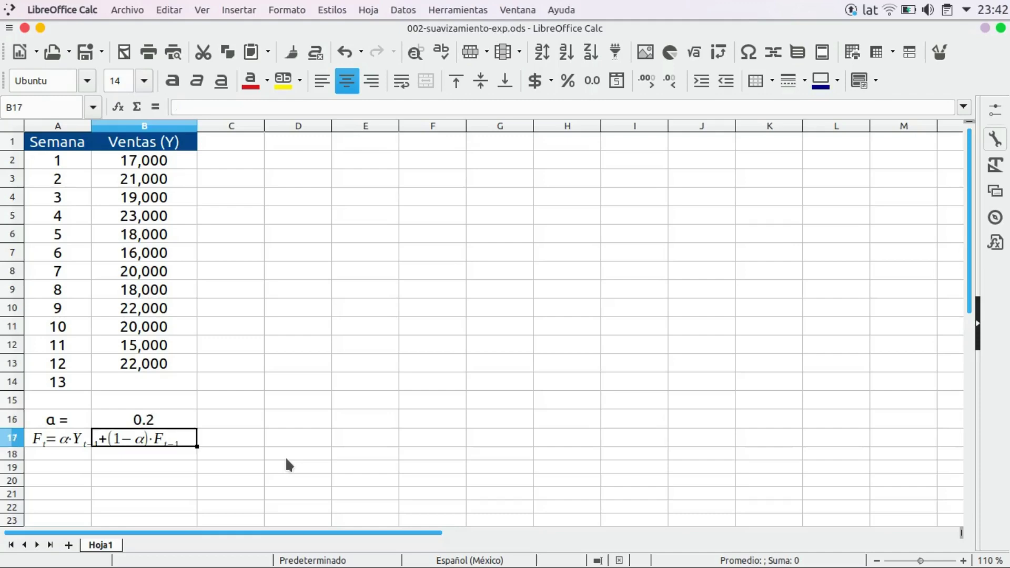
key(Right)
key(Up)
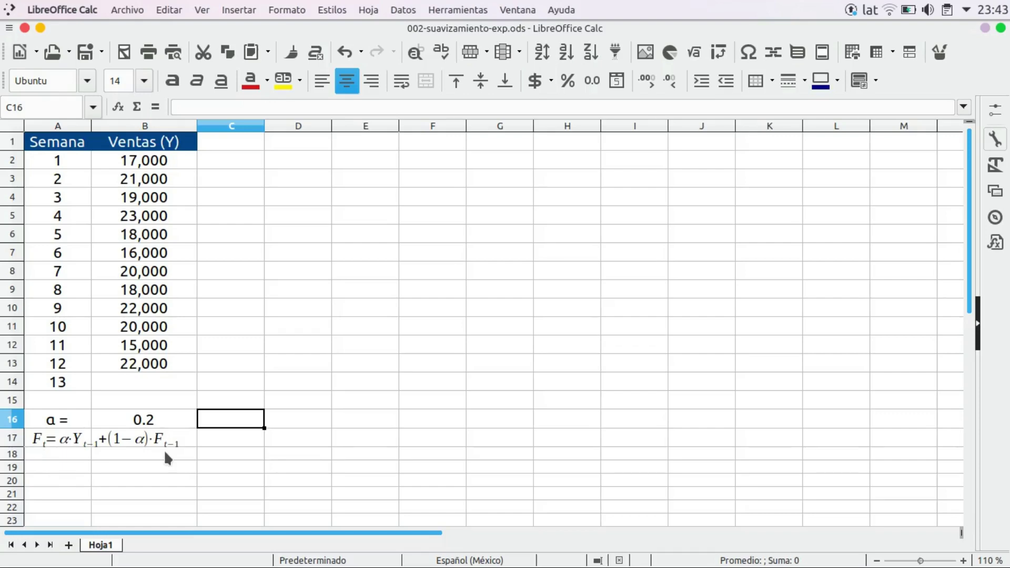
Copy the header formatting of the Ventas (Y) cell to C1:E1.
click(168, 158)
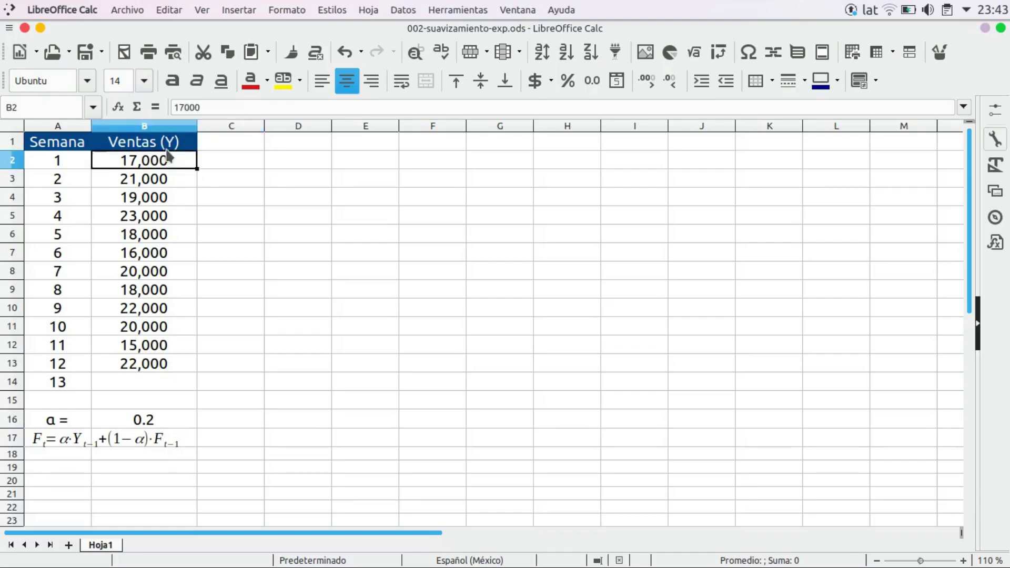
click(179, 147)
double_click(291, 52)
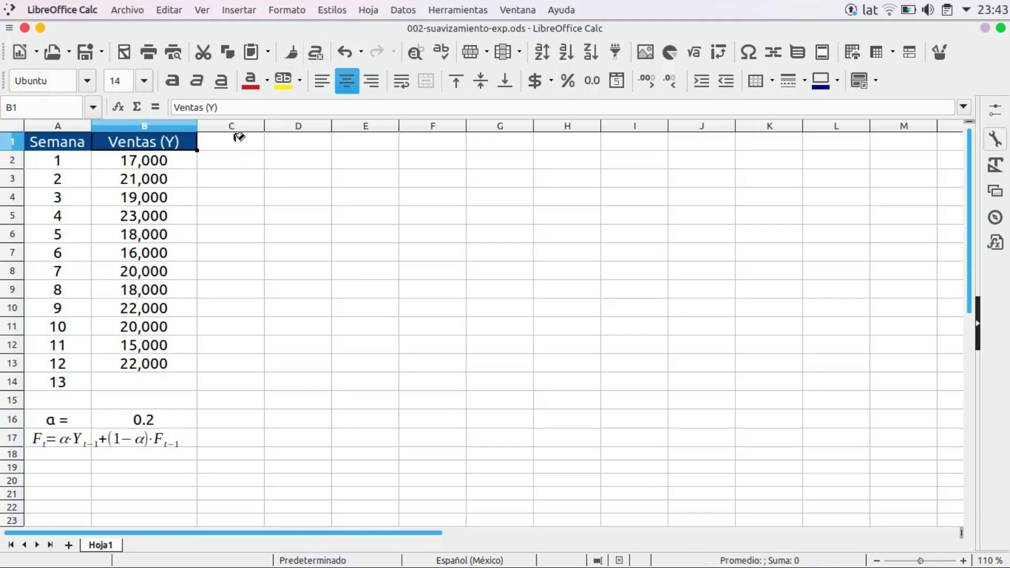
drag(237, 140, 352, 141)
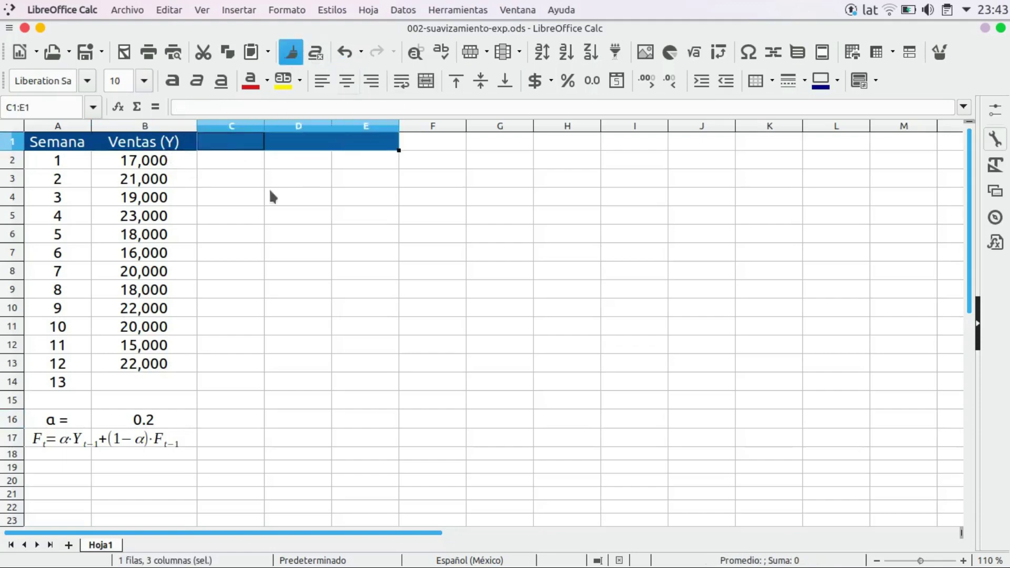
Enter the header "Pronóstico (F)" in C1 and fit column C's width to its text.
click(218, 145)
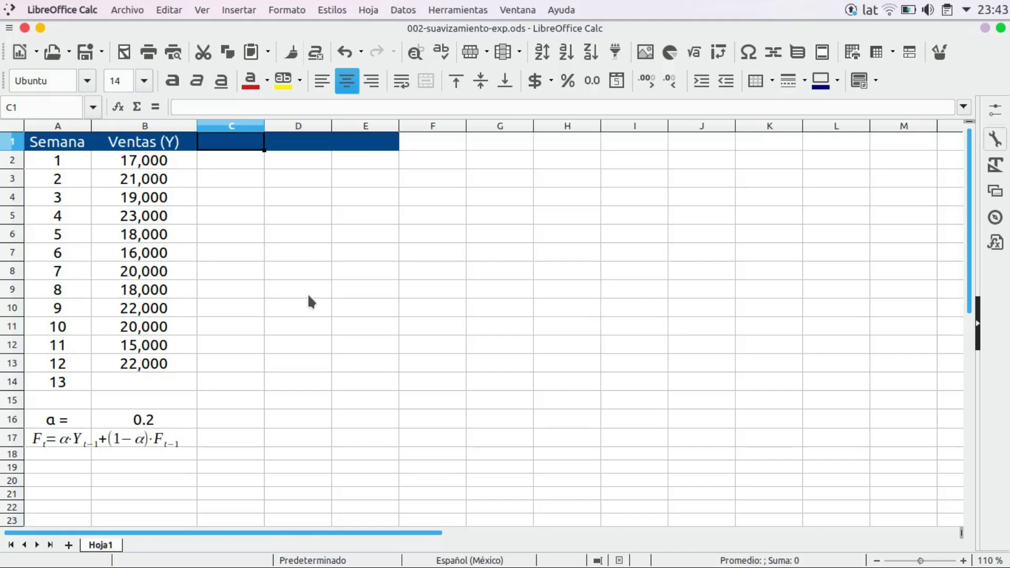
text(Pro)
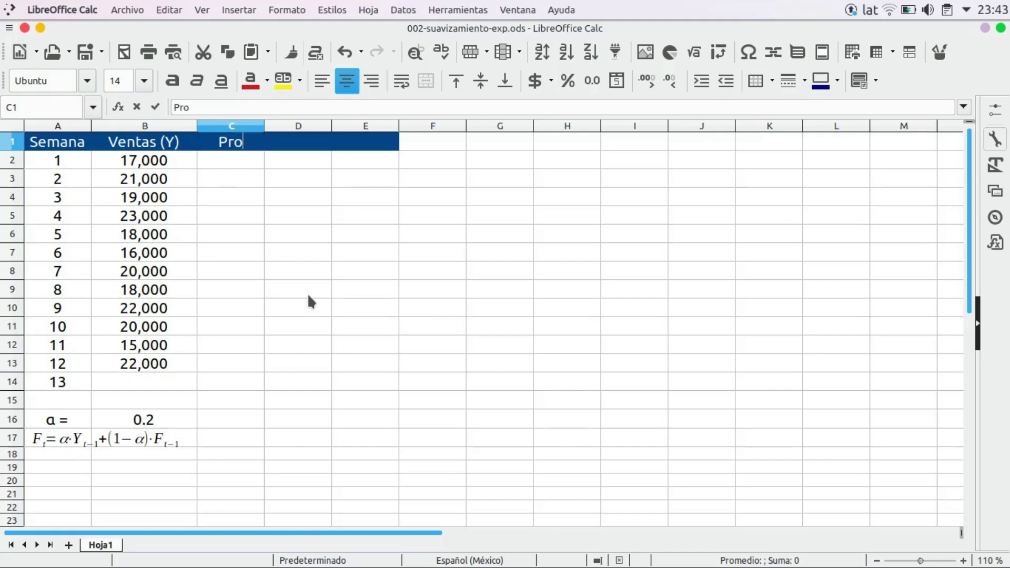
text(nóstico)
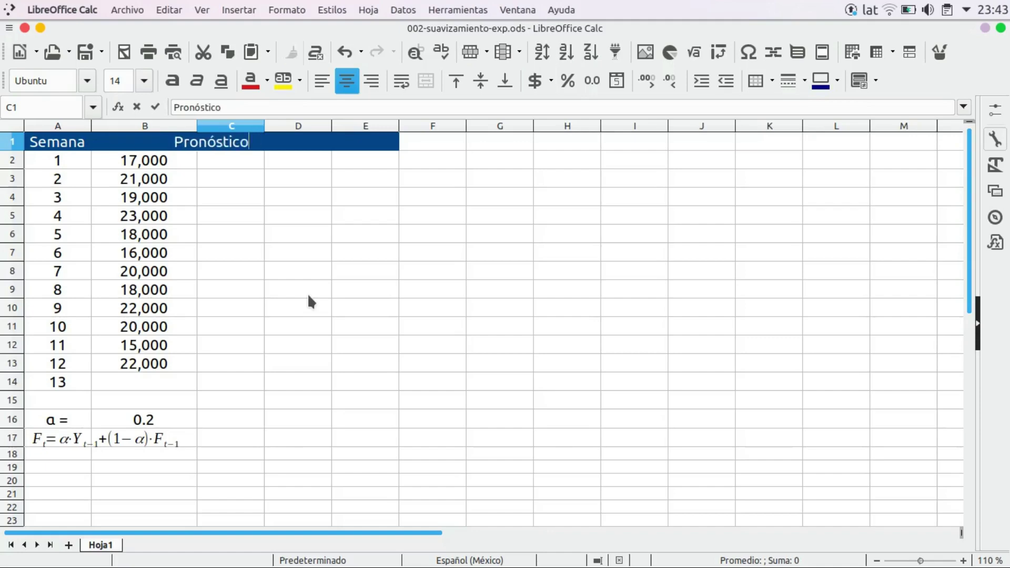
text( (F))
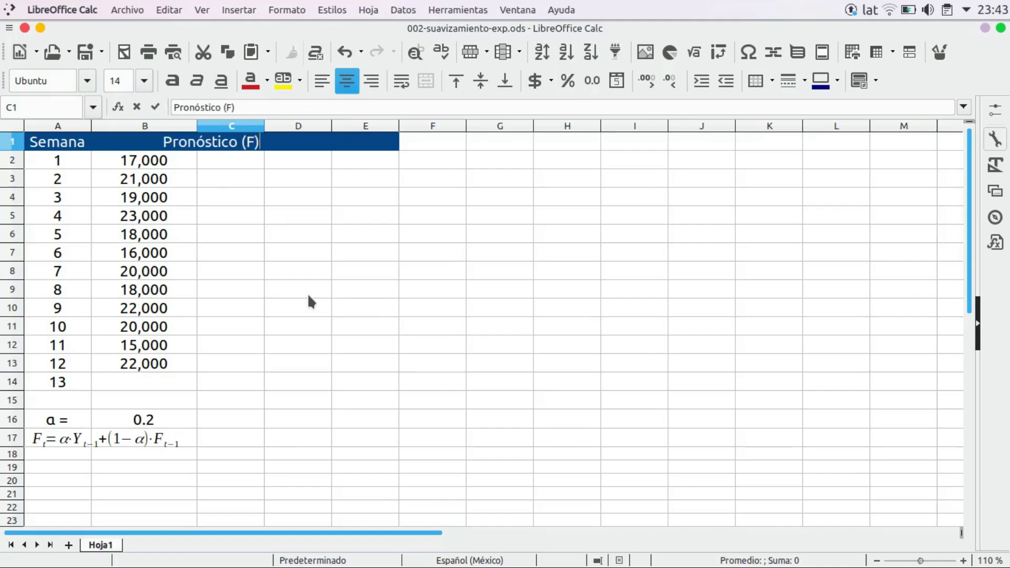
key(Return)
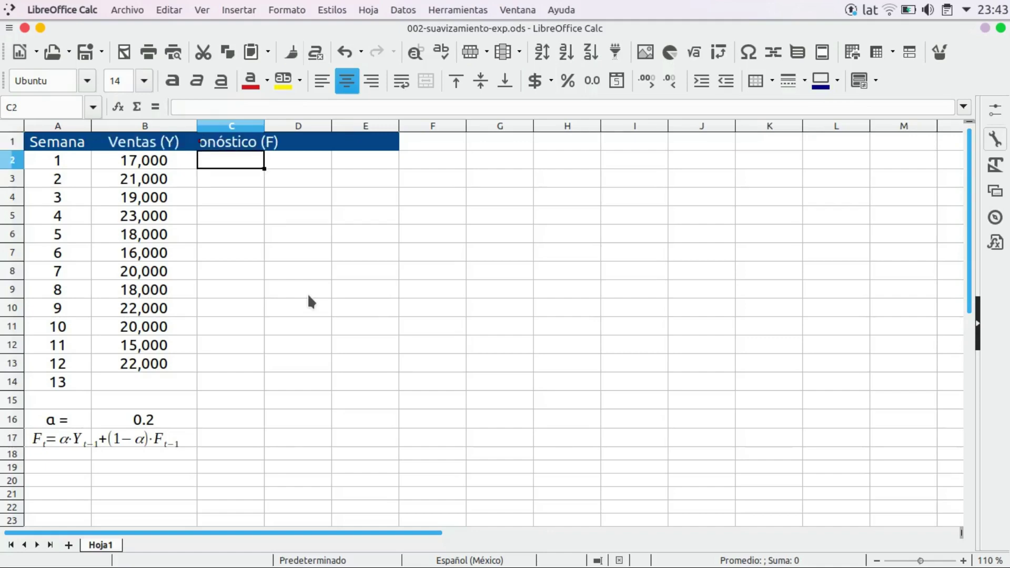
double_click(264, 126)
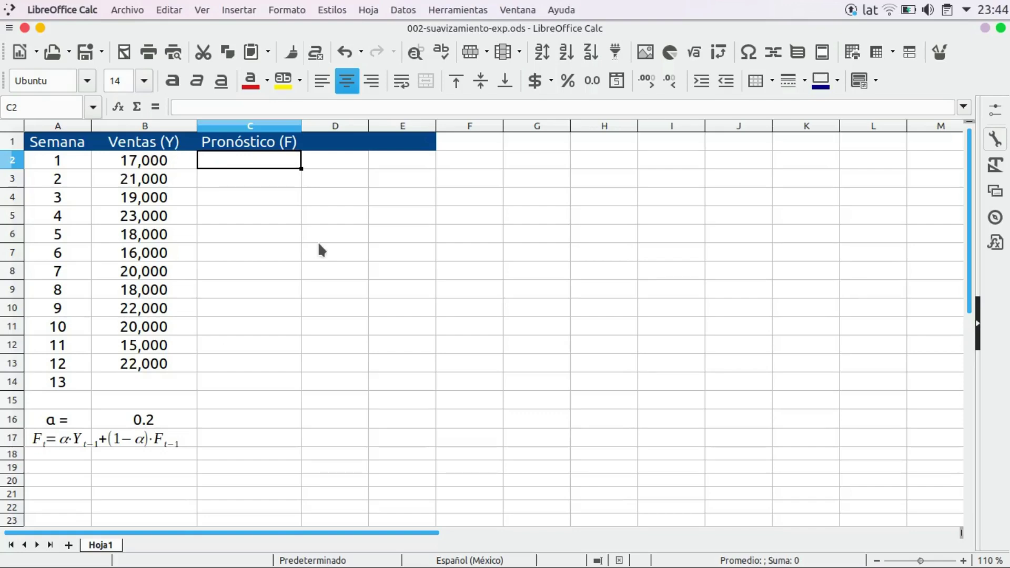
Enter "-" in C2 as the week 1 forecast.
text(-)
key(Return)
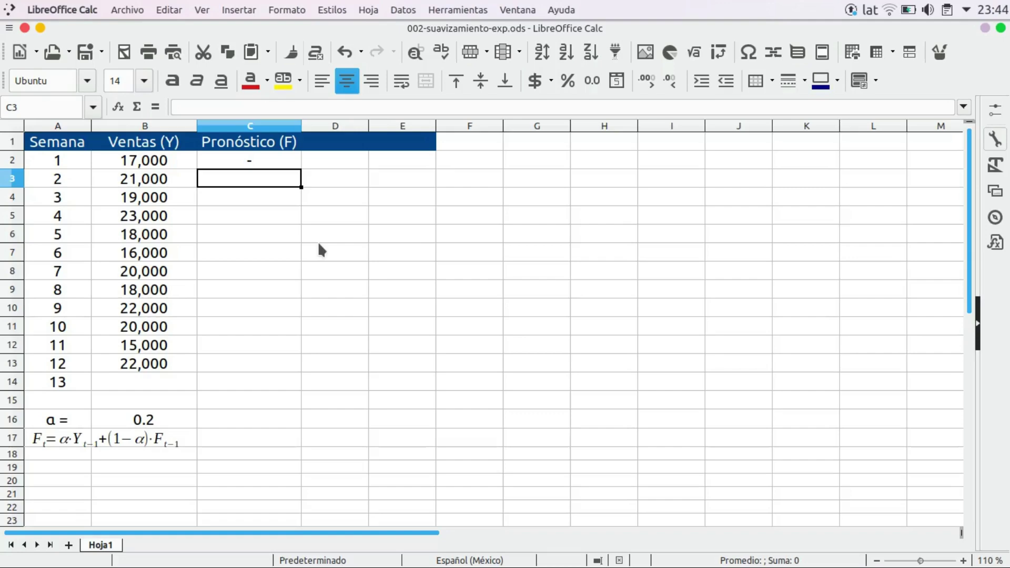
click(182, 164)
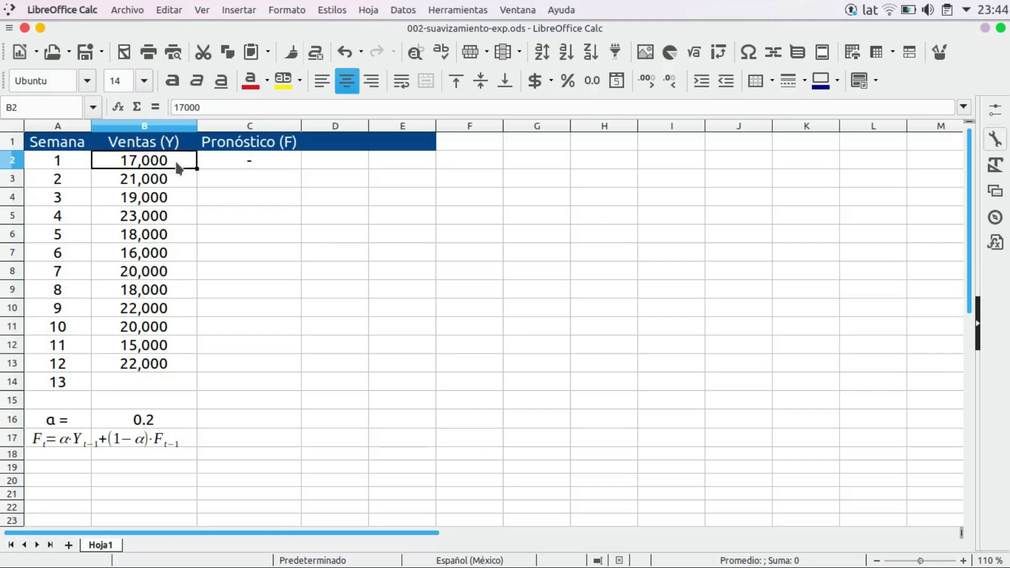
click(240, 180)
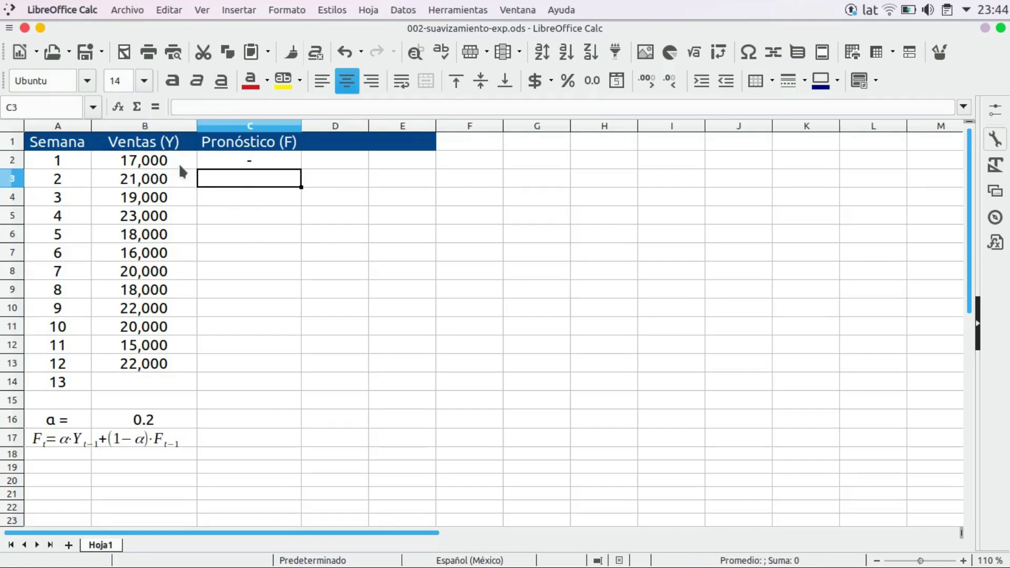
click(249, 164)
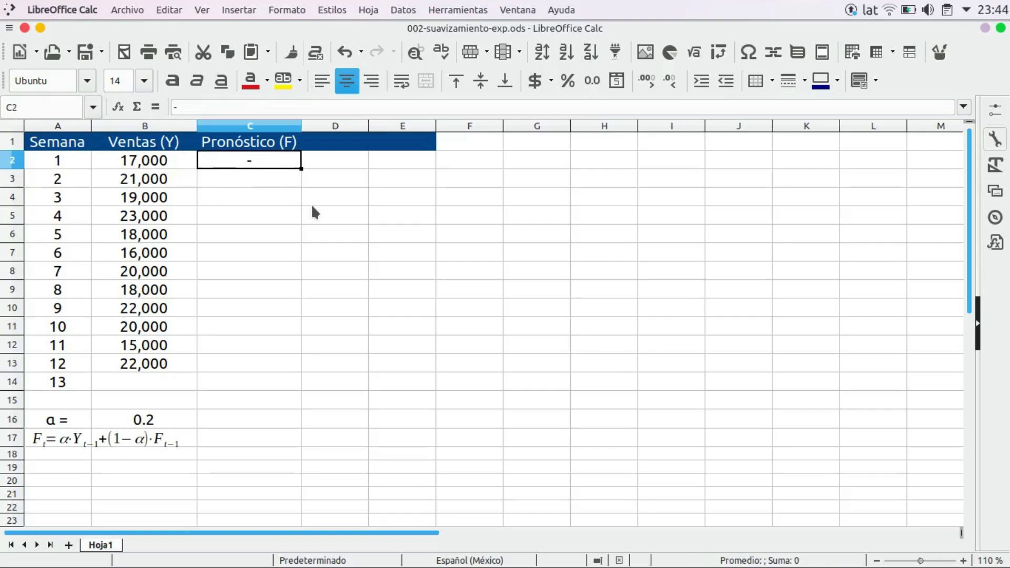
Set the week 2 forecast in C3 to the week 1 sales with the formula =B2.
click(257, 183)
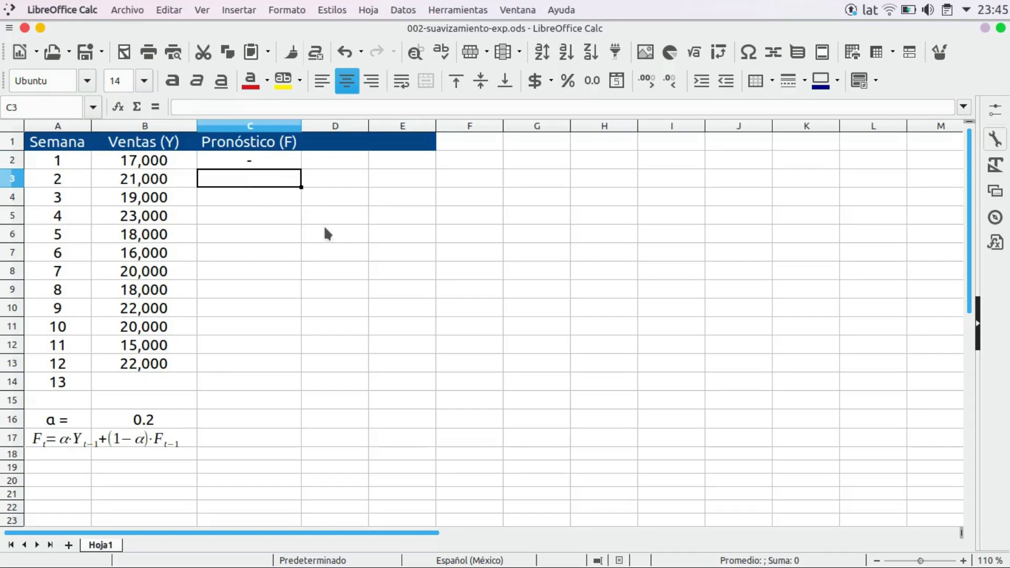
text(=)
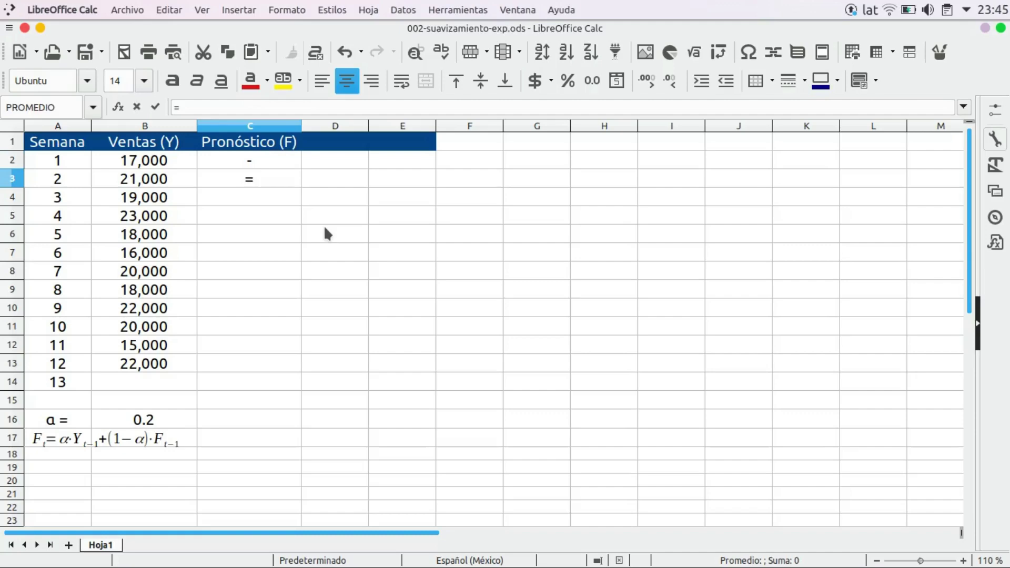
click(174, 165)
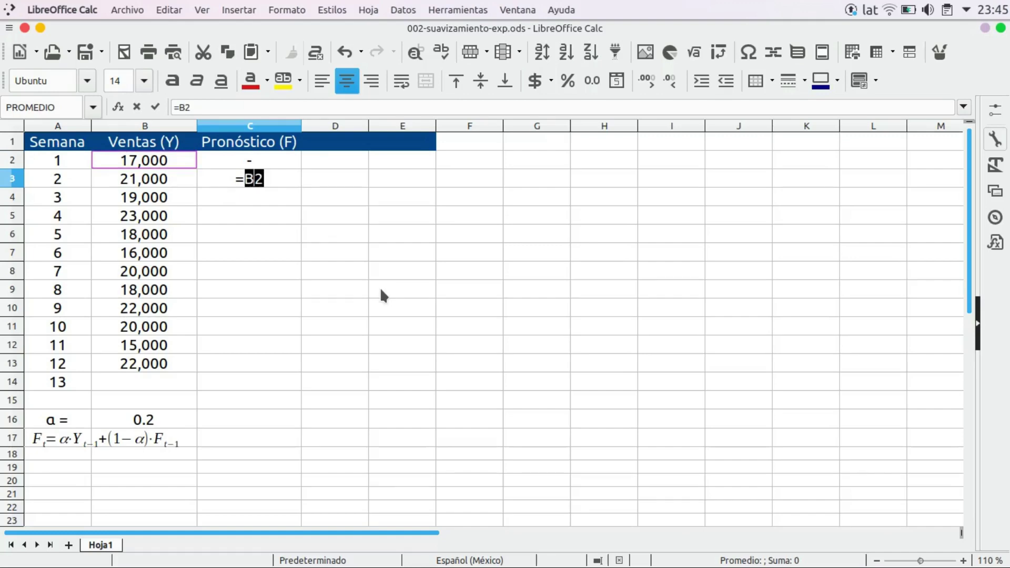
key(Return)
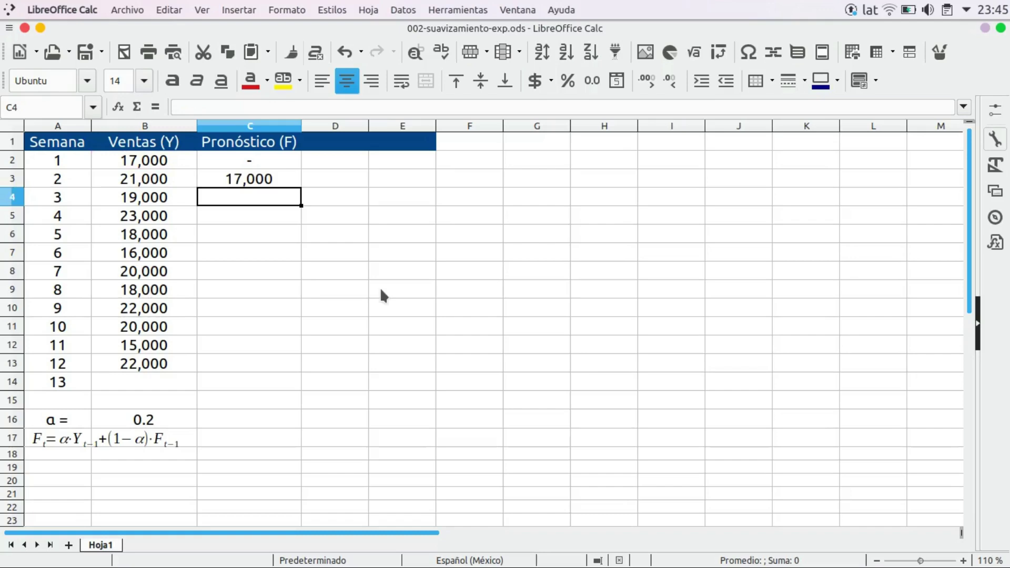
click(284, 164)
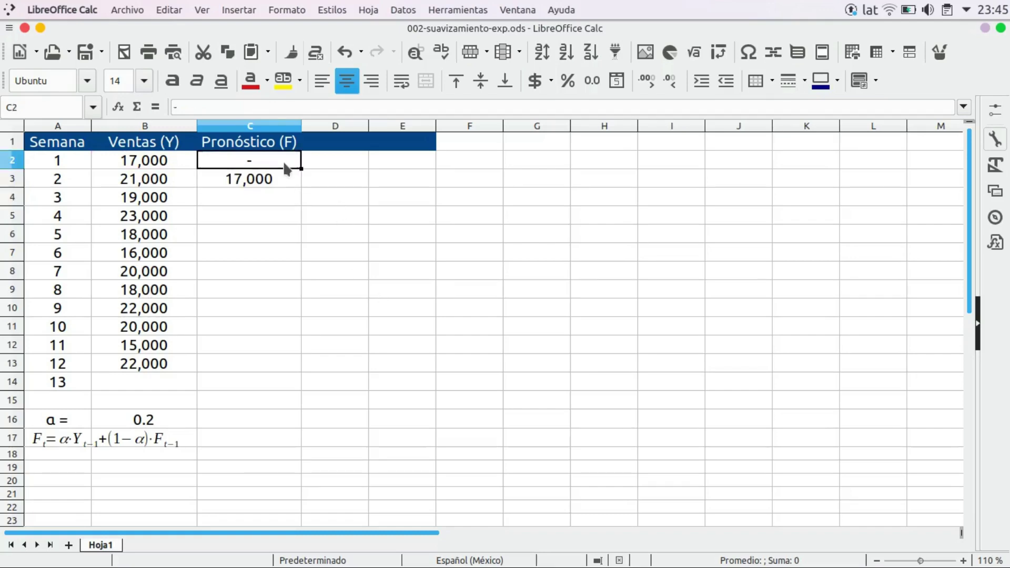
click(285, 178)
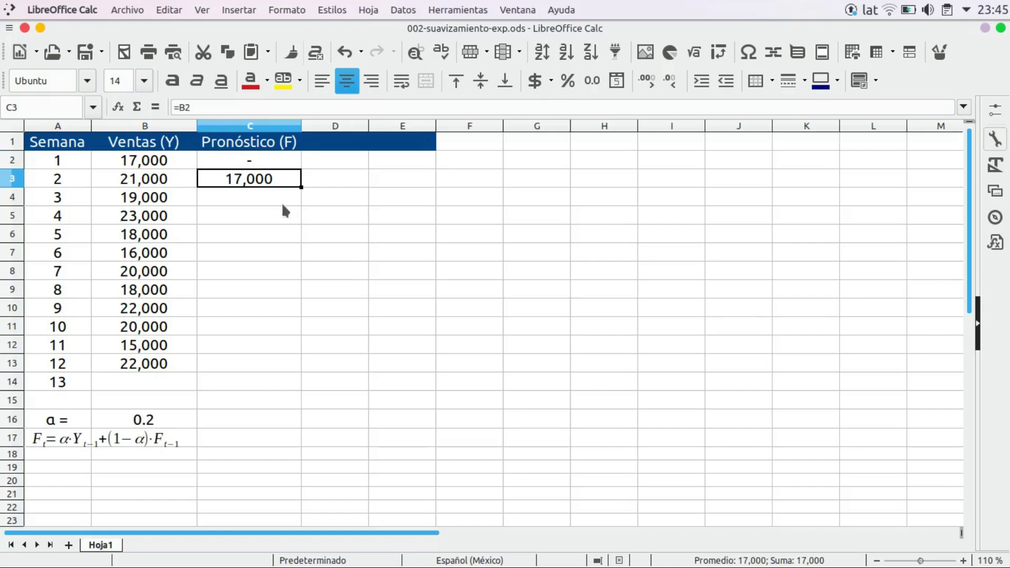
Calculate the week 3 forecast in C4 with the exponential smoothing formula =B16*B3+(1-B16)*C3.
click(265, 200)
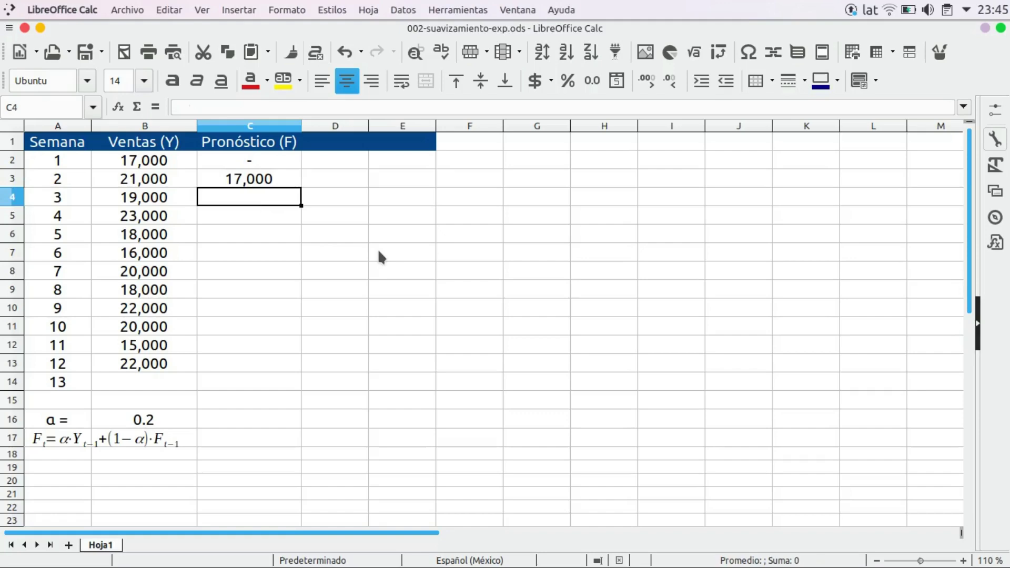
text(=)
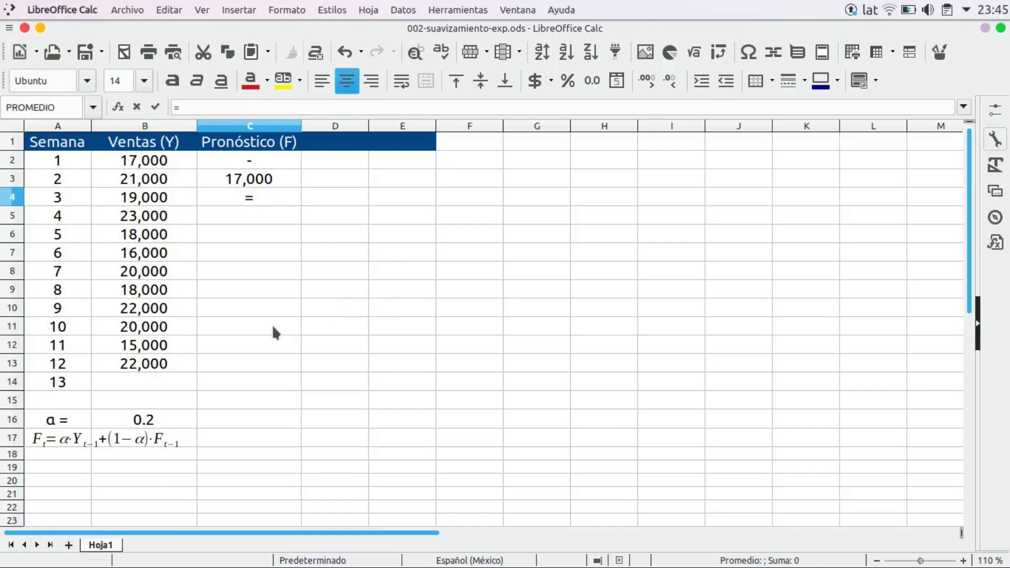
click(163, 422)
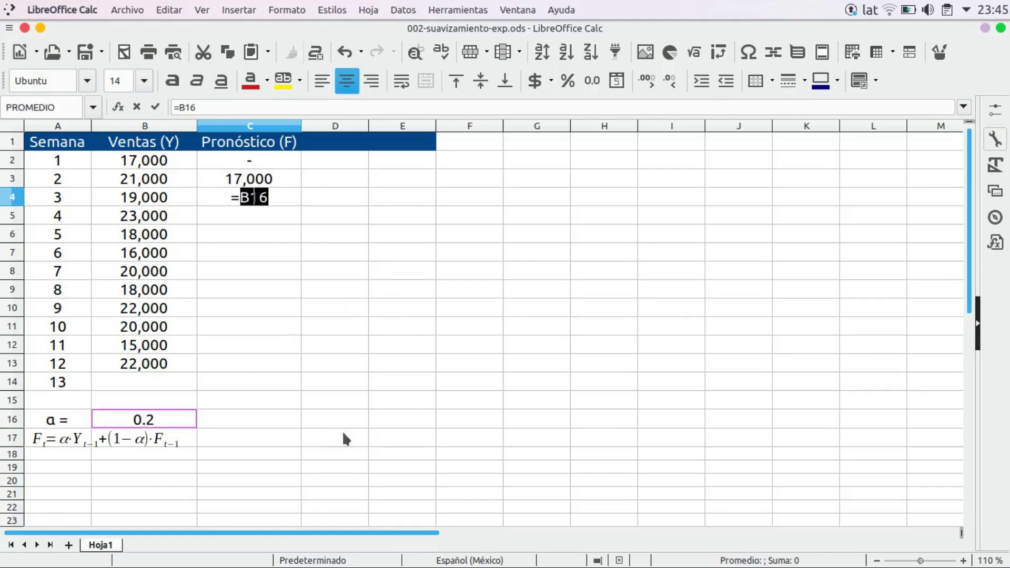
text(*)
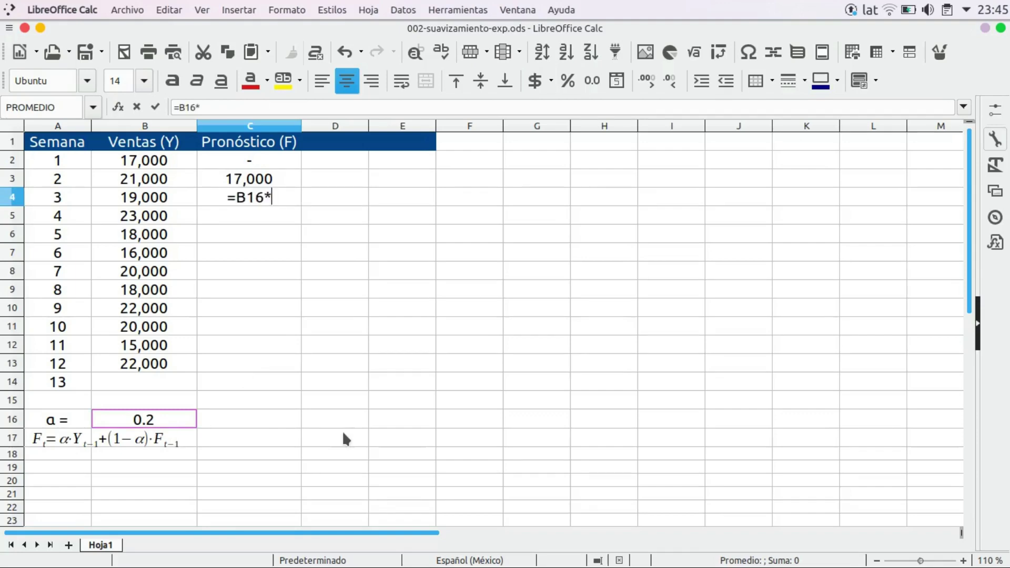
click(176, 176)
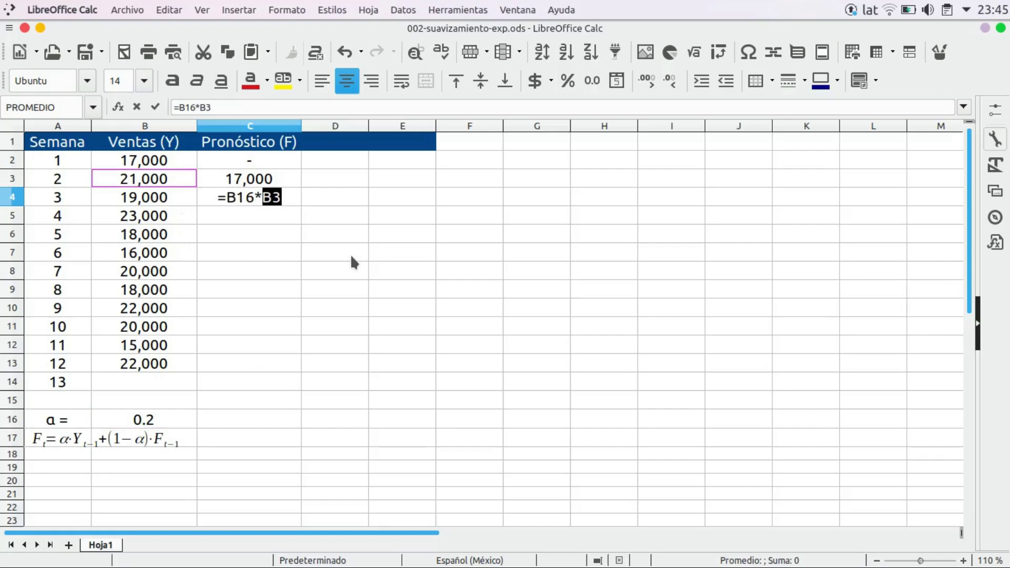
text(+()
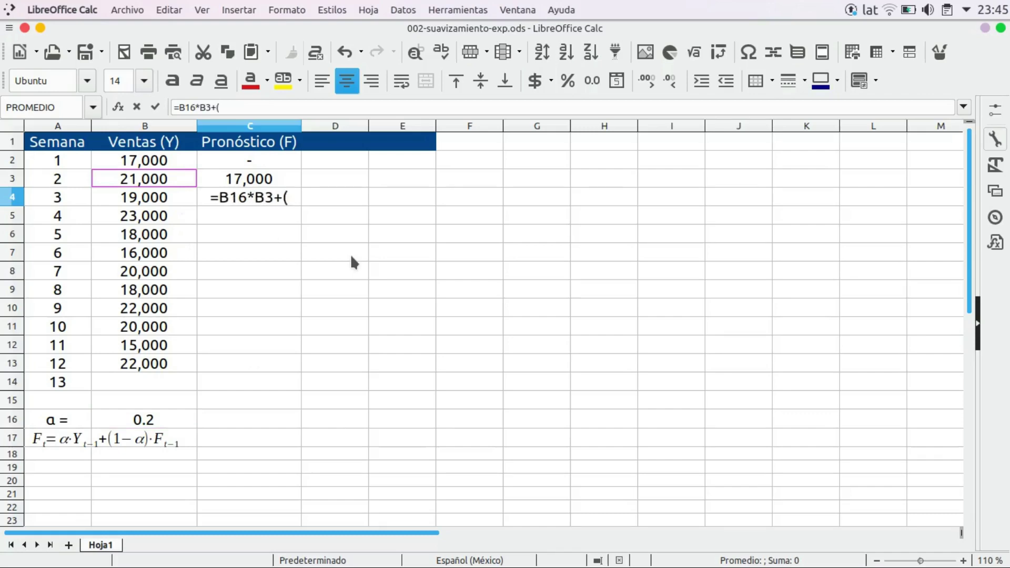
text(1-)
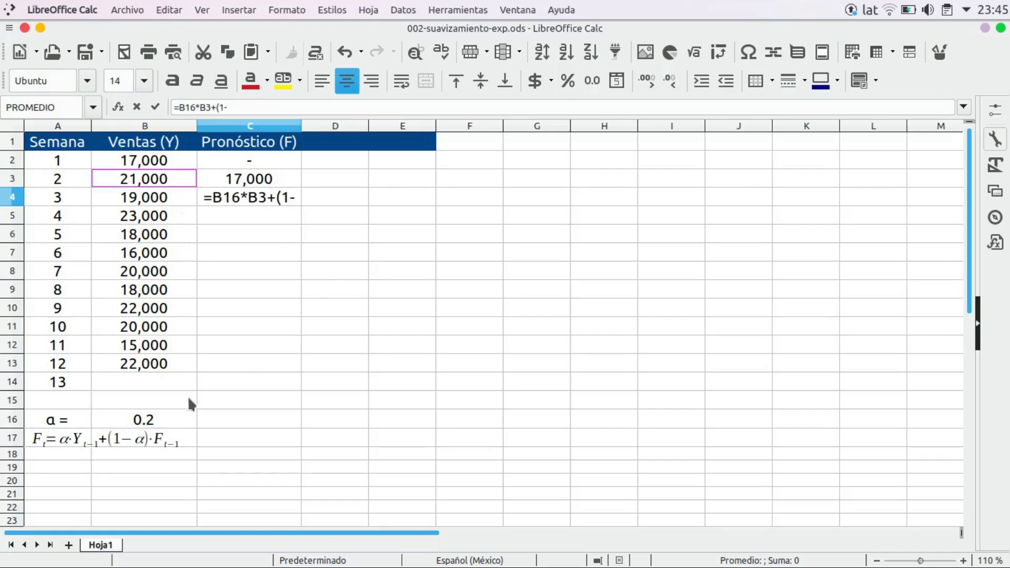
click(169, 418)
text())
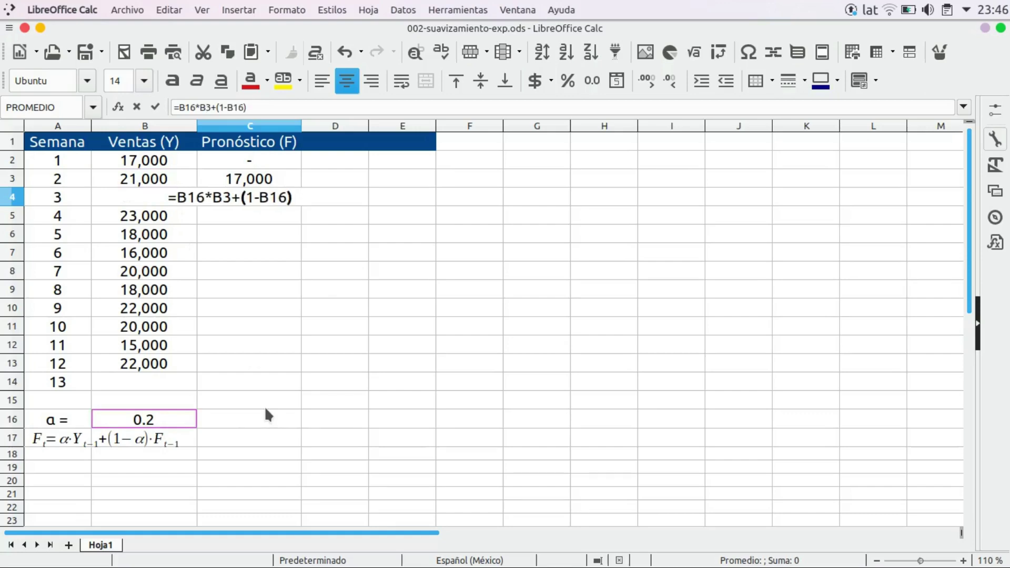
text(*)
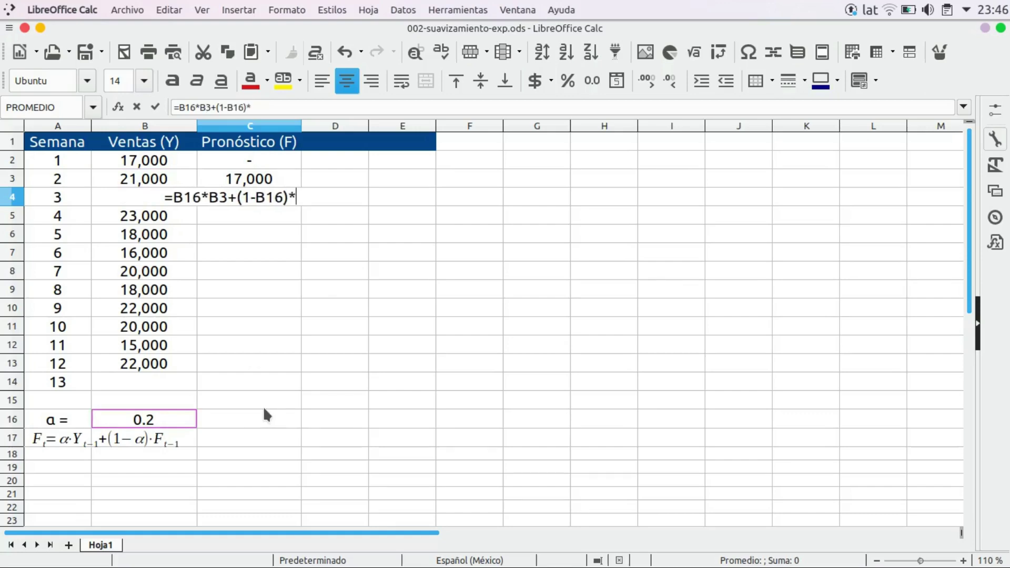
click(282, 179)
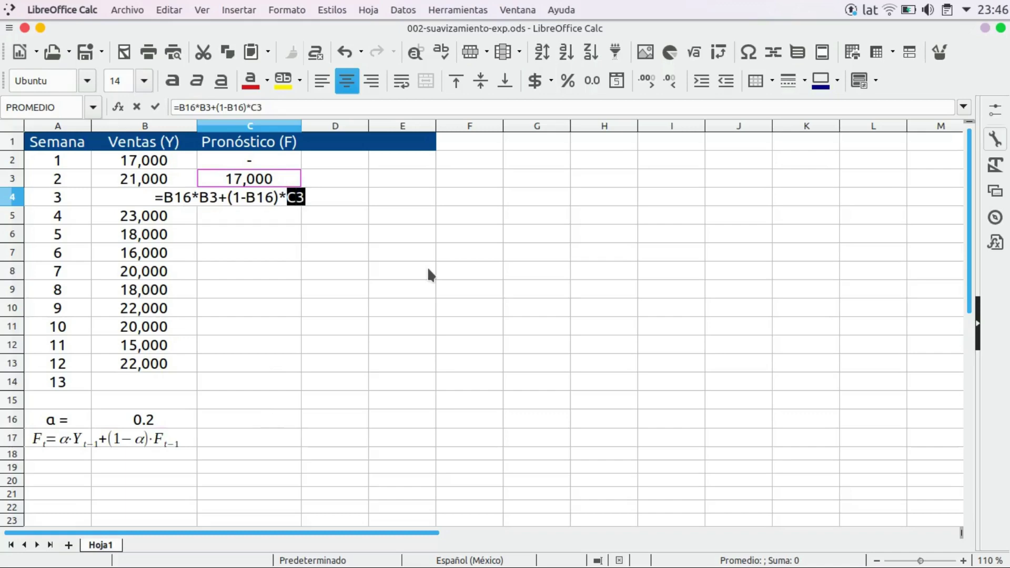
key(Return)
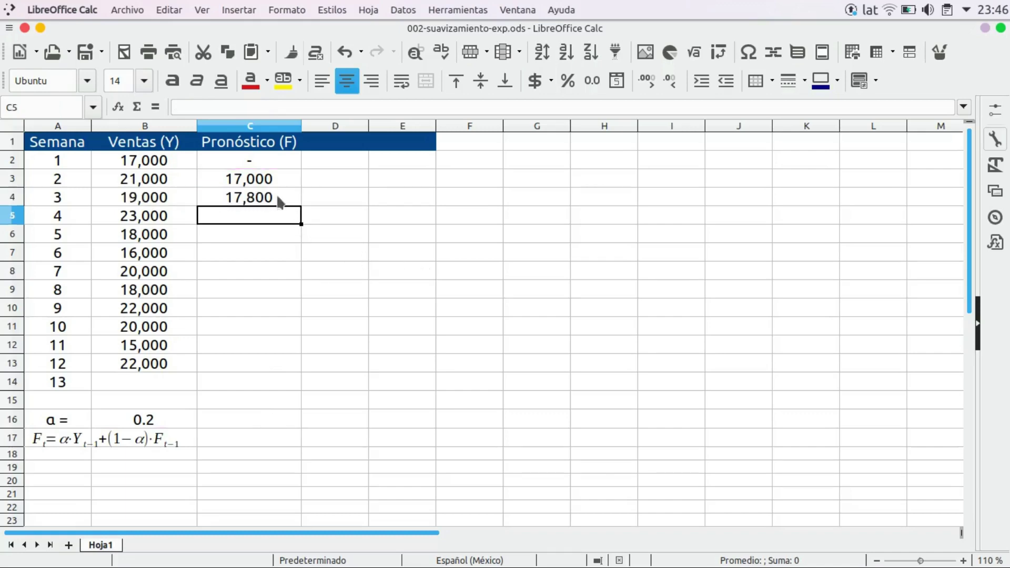
Make both alpha references in the C4 formula absolute, giving =$B$16*B3+(1-$B$16)*C3.
click(278, 197)
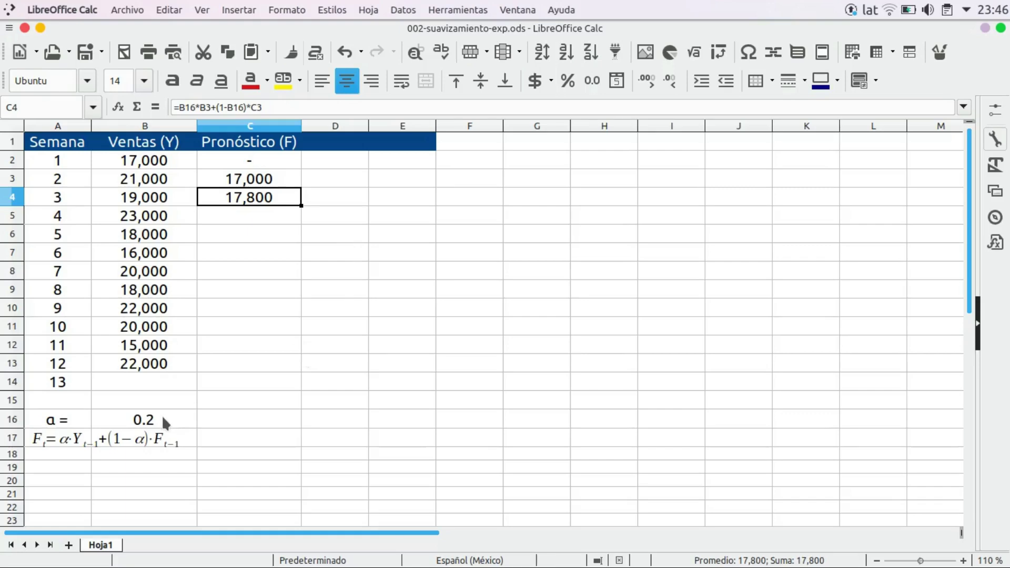
click(178, 108)
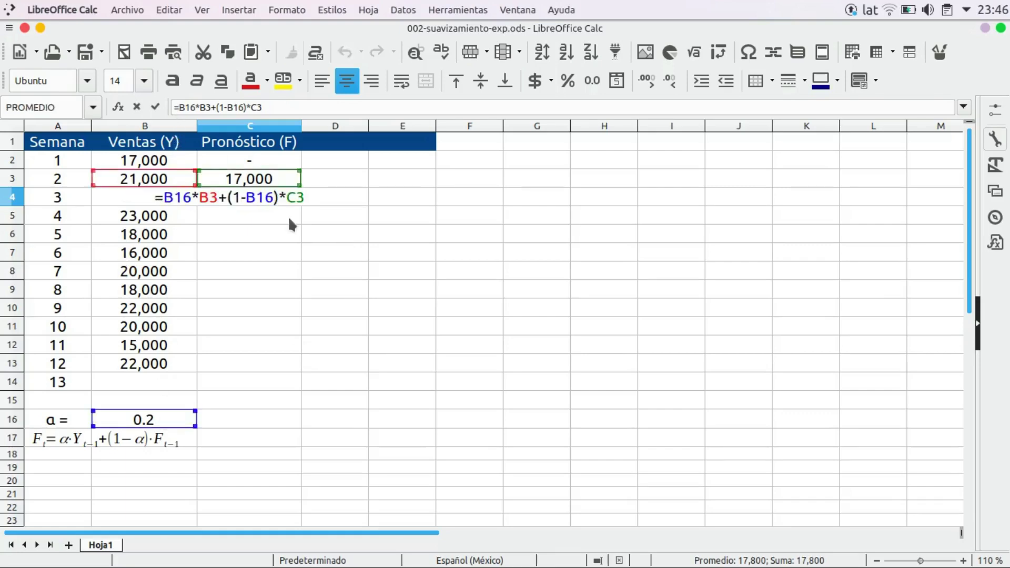
text($)
key(Right)
text($)
key(Right)
key(Right)
key(Right)
key(Right)
key(Right)
key(Right)
key(Right)
key(Right)
key(Right)
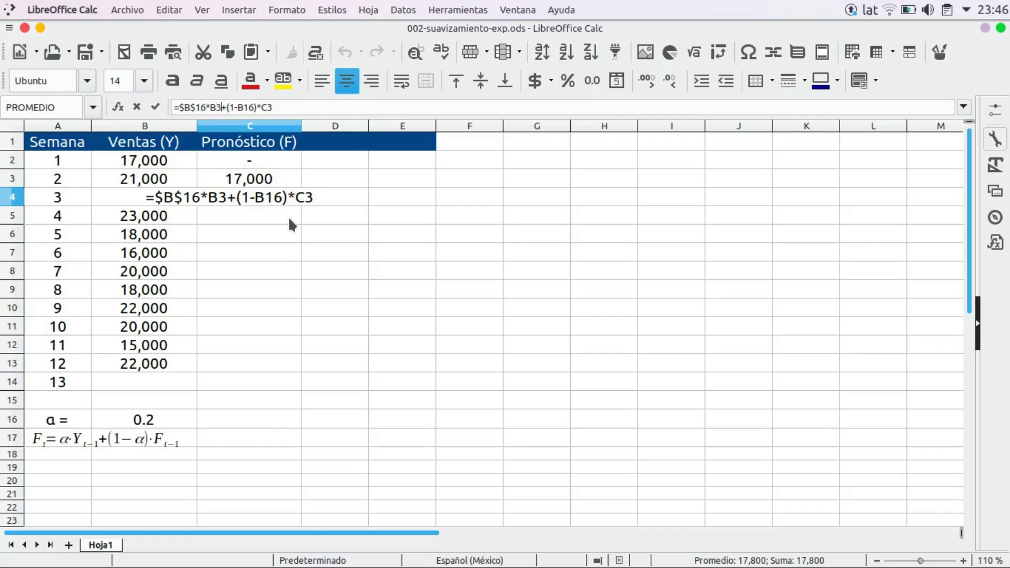
text($)
key(Right)
text($)
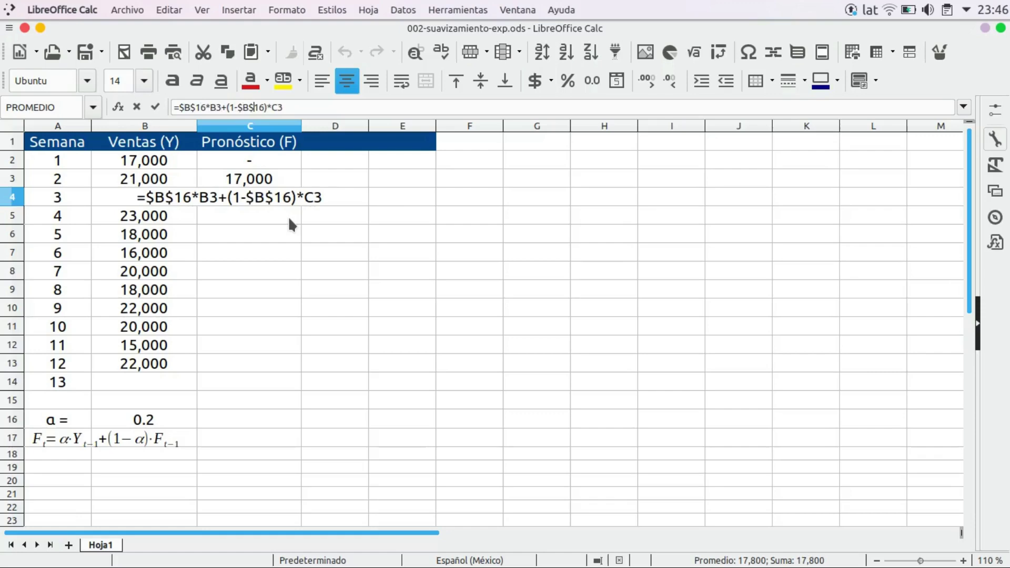
key(Return)
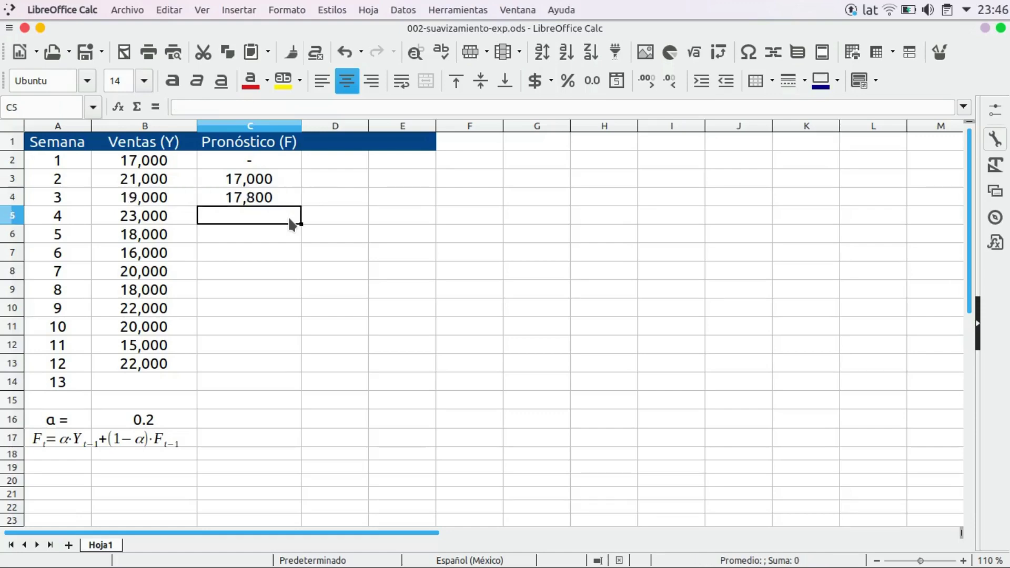
Fill the C4 forecast formula down through C14 for week 13 and check the formula in C14.
click(281, 200)
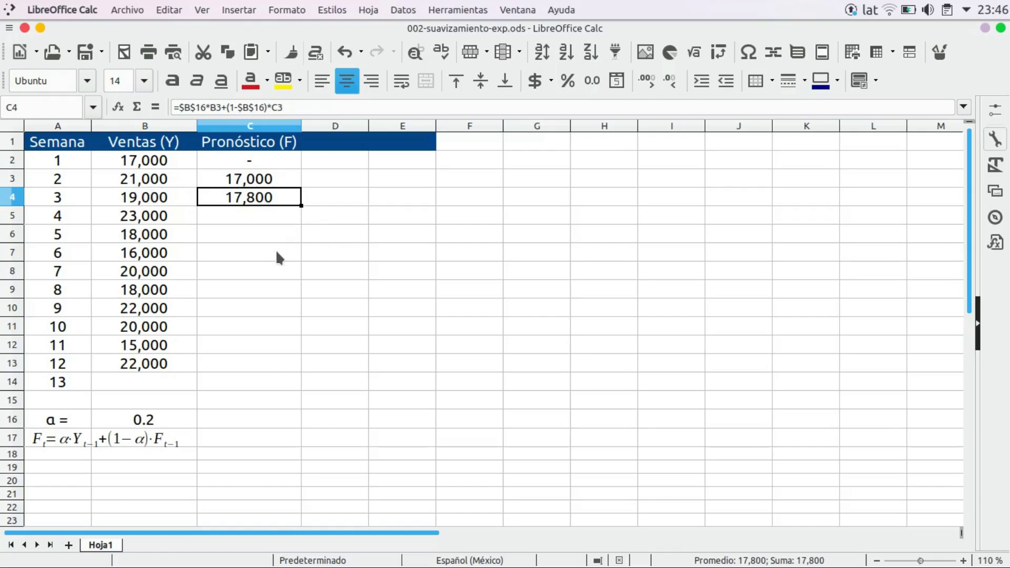
drag(301, 205, 284, 397)
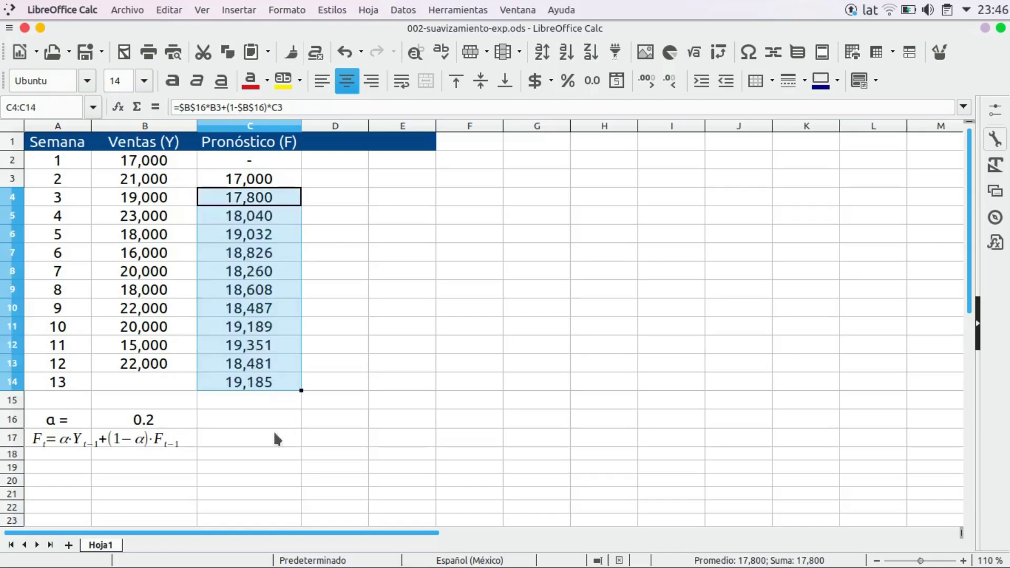
click(214, 384)
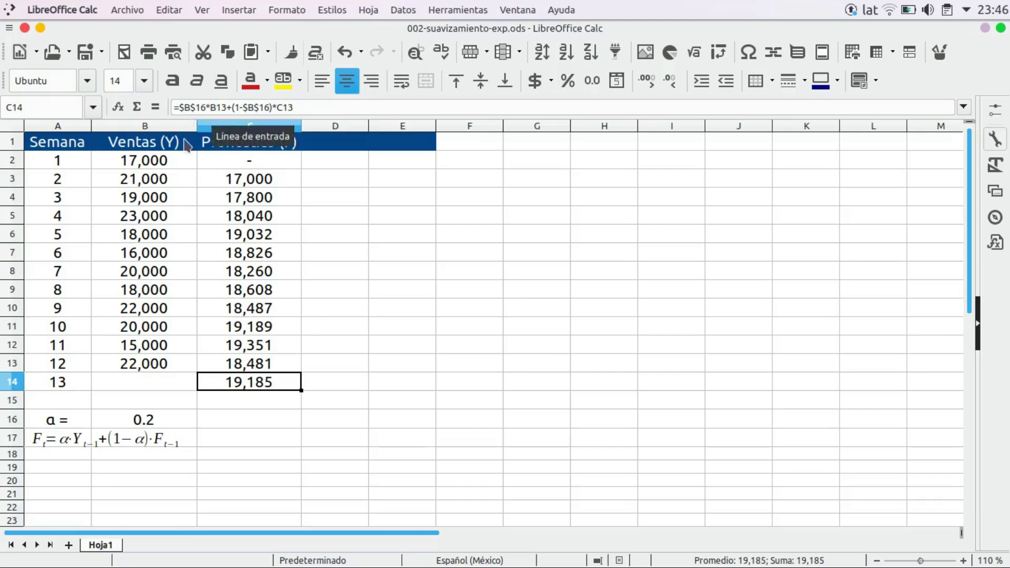
click(133, 419)
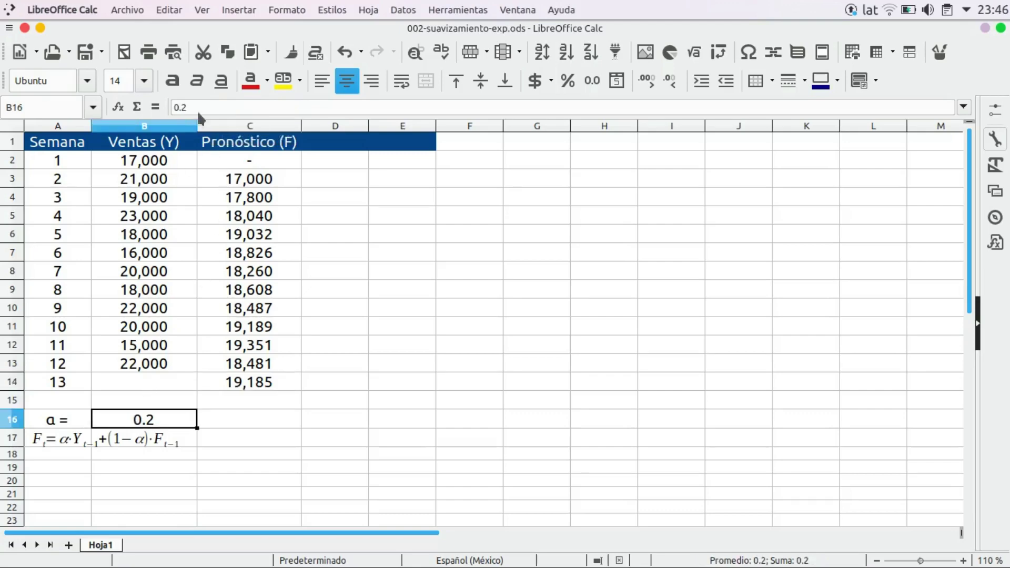
click(238, 385)
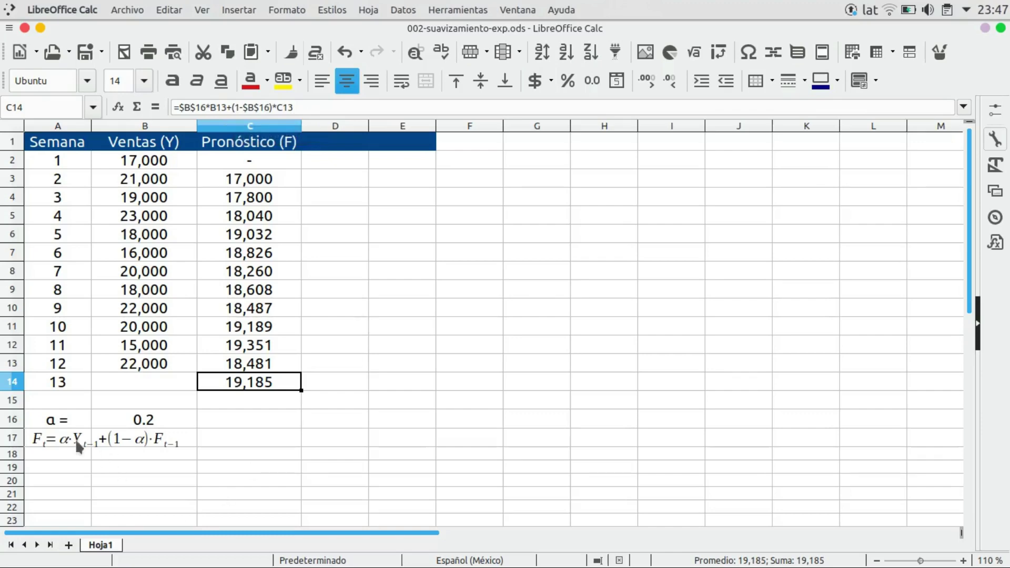
Enter the label "Pronóstico =" in B14, beside the week 13 forecast.
click(149, 387)
text(Pr)
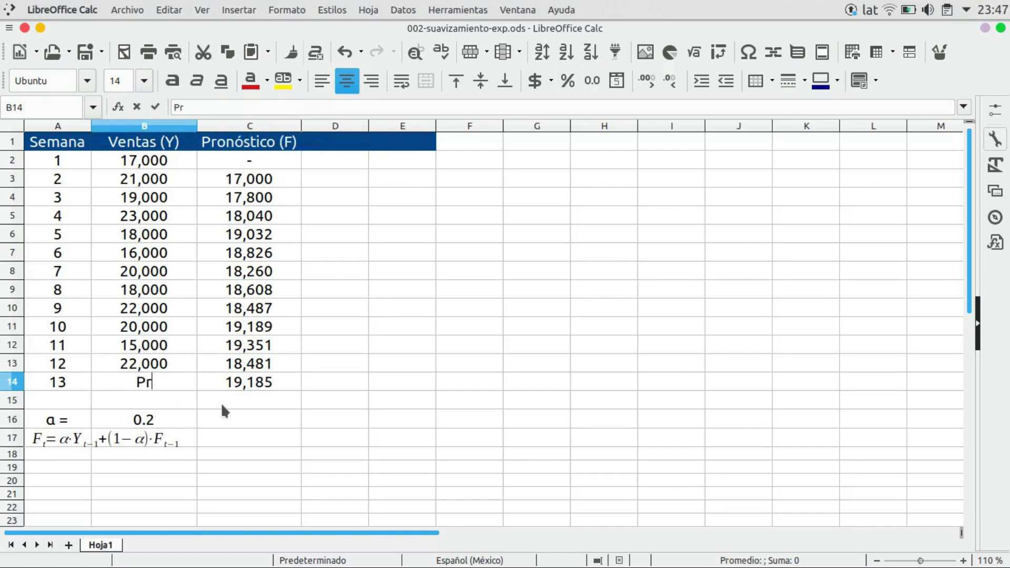
text(onóstico =)
click(221, 402)
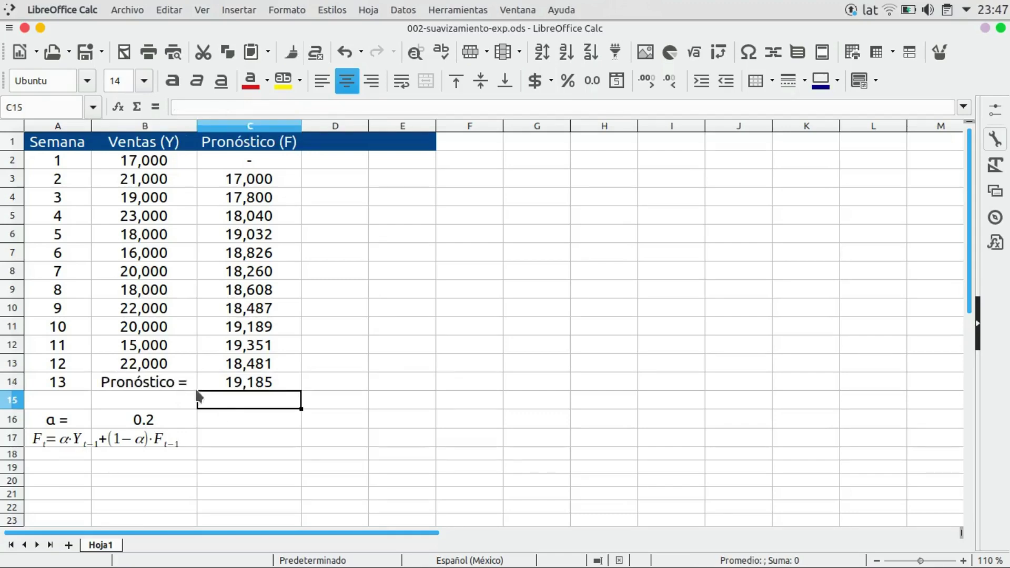
Highlight the week 13 forecast label and value in B14:C14 with a yellow background.
drag(176, 385, 228, 386)
click(283, 80)
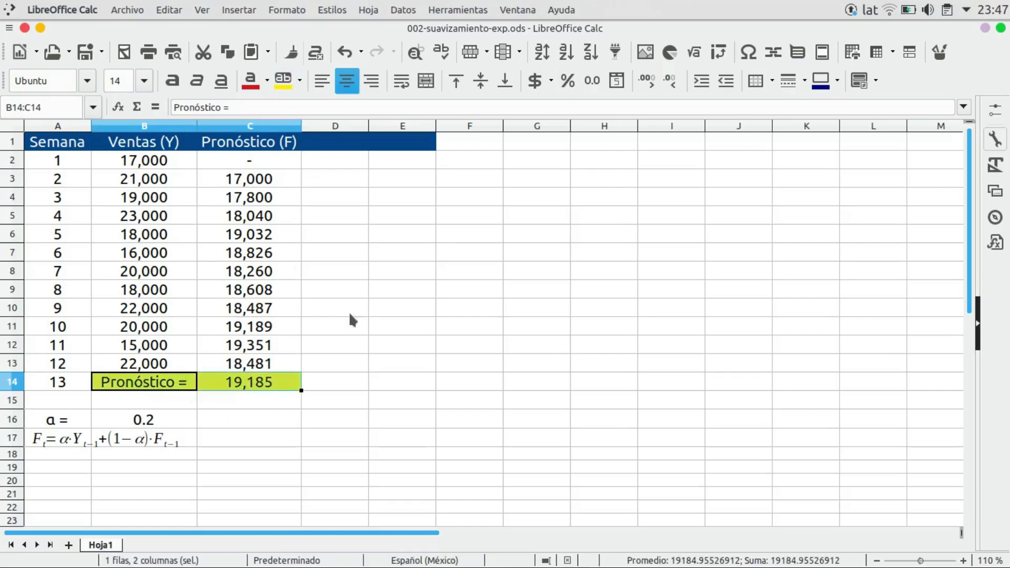
click(295, 453)
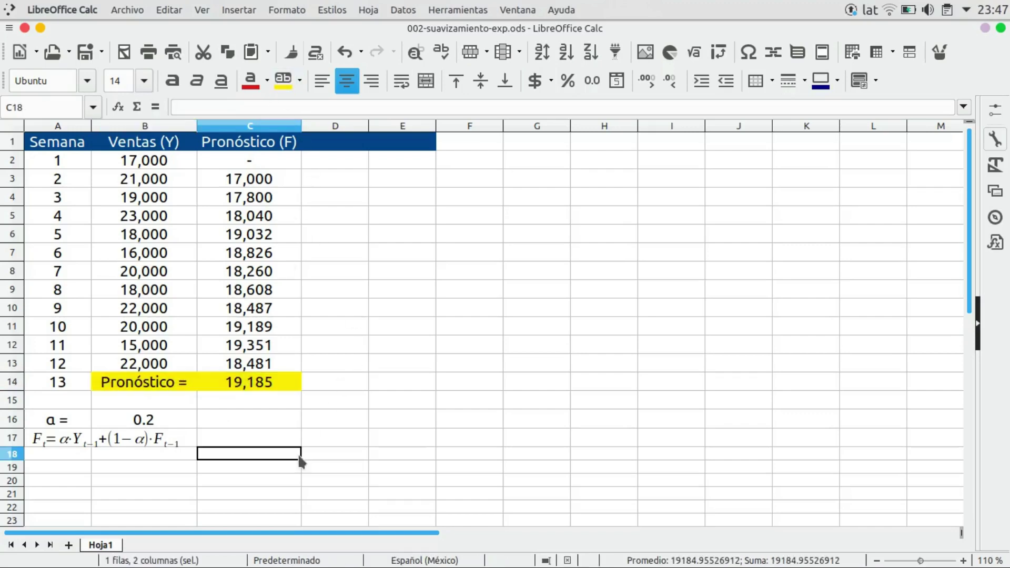
click(280, 383)
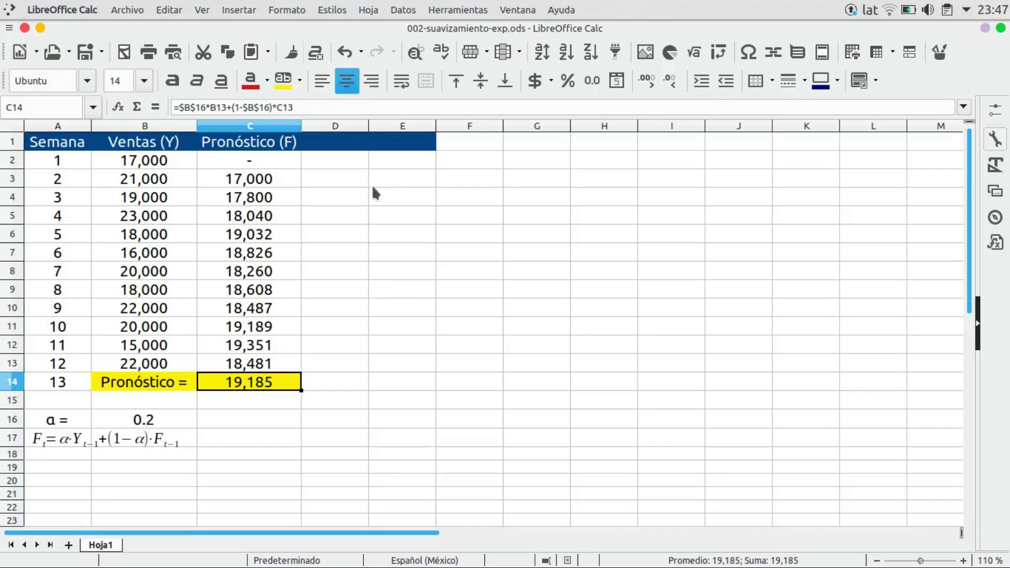
Enter the headers "Residual" in D1 and "Residual²" in E1, and fit column E's width to its text.
click(335, 145)
text(Residual)
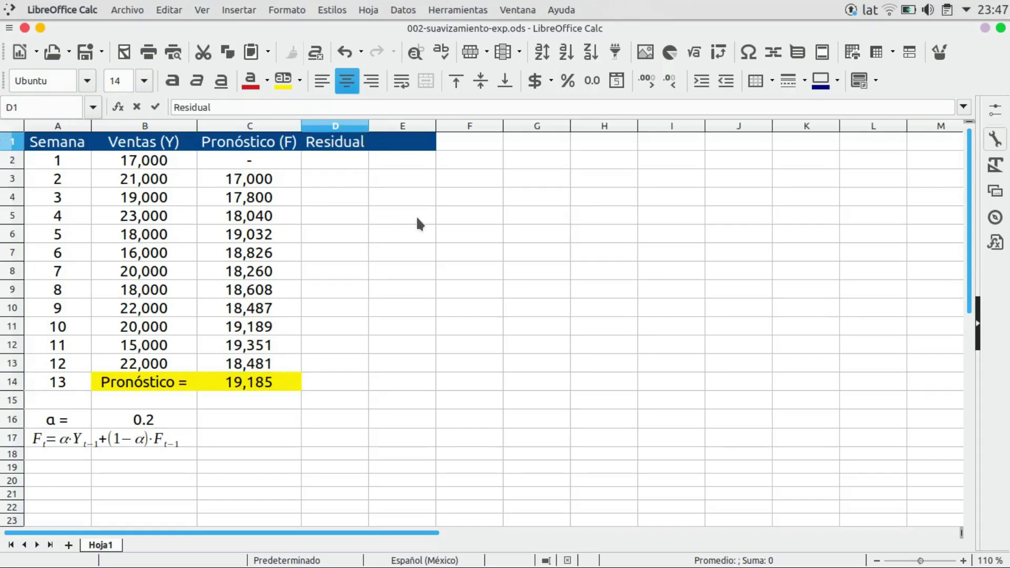
key(Tab)
text(Residu)
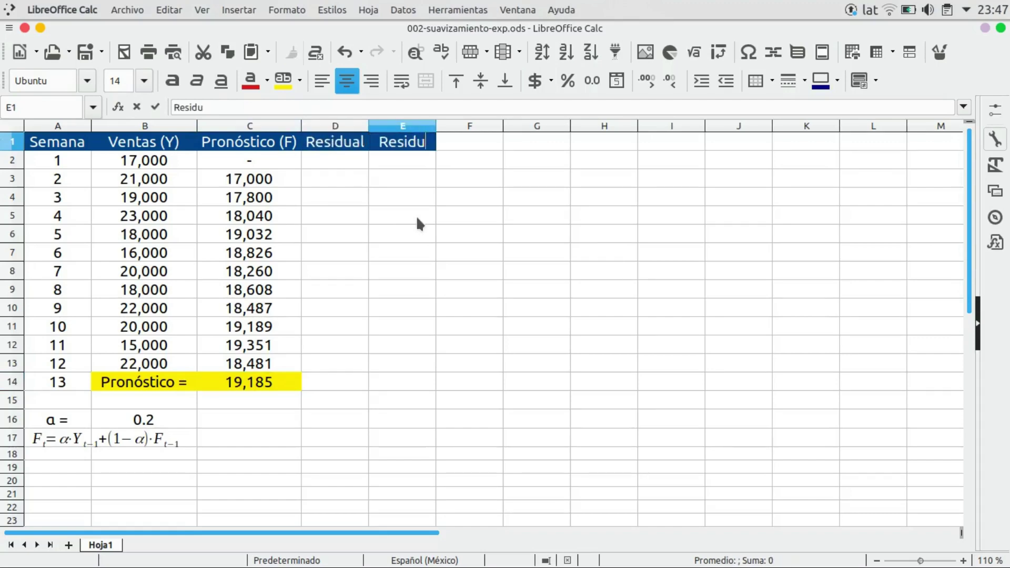
text(al²)
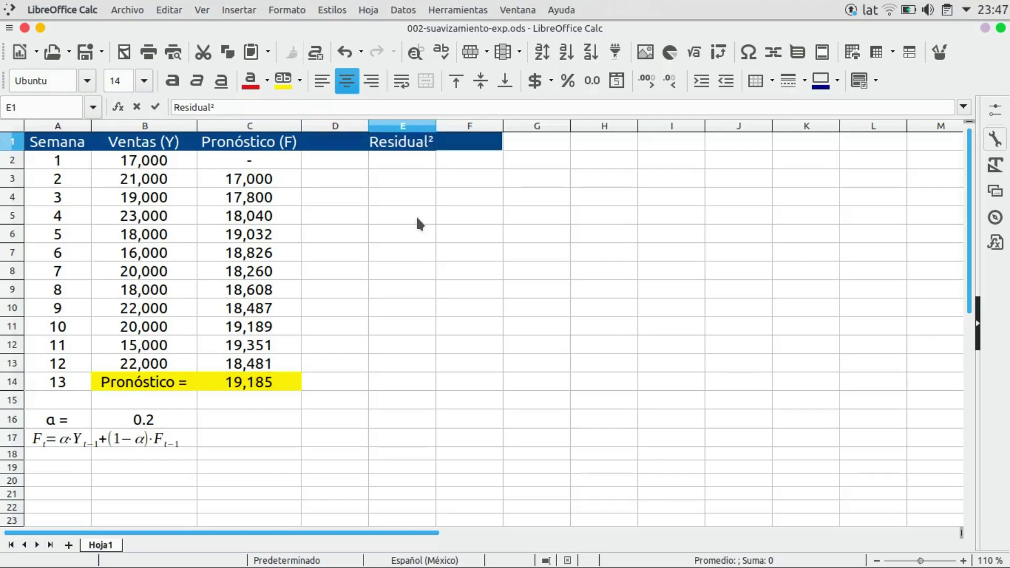
key(Return)
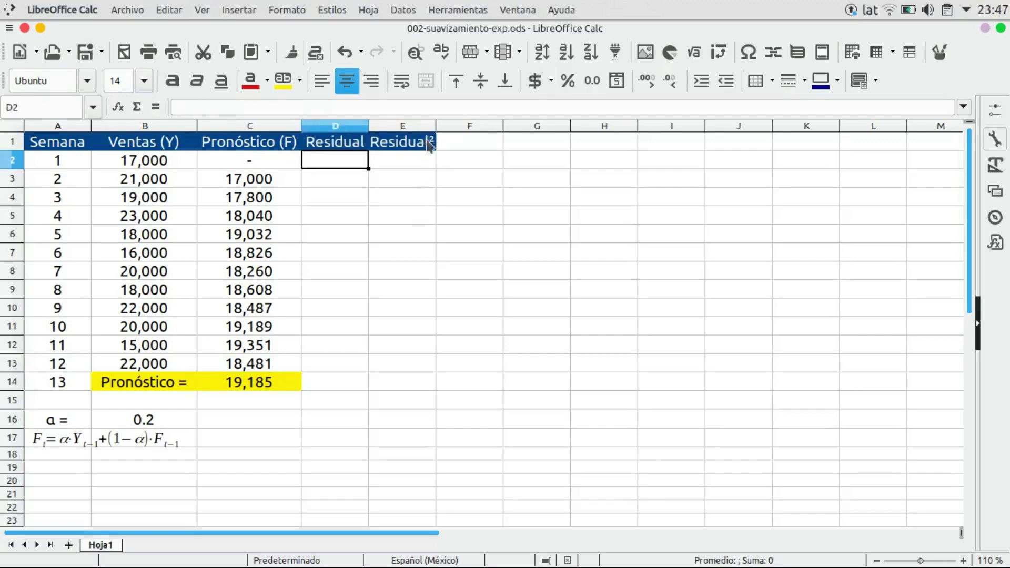
double_click(436, 127)
Calculate the week 2 residual in D3 as sales minus forecast with the formula =B3-C3.
click(347, 171)
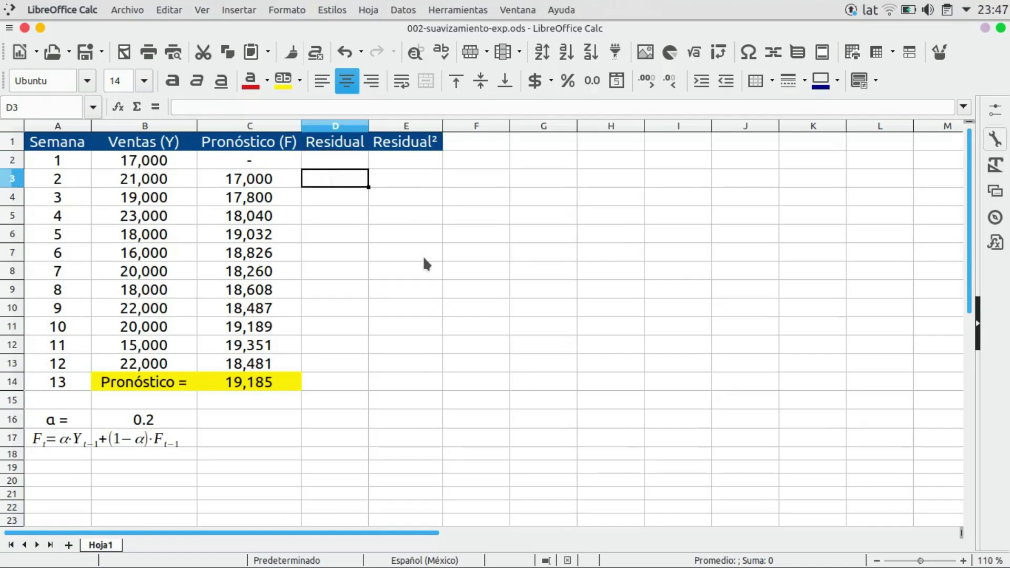
text(=)
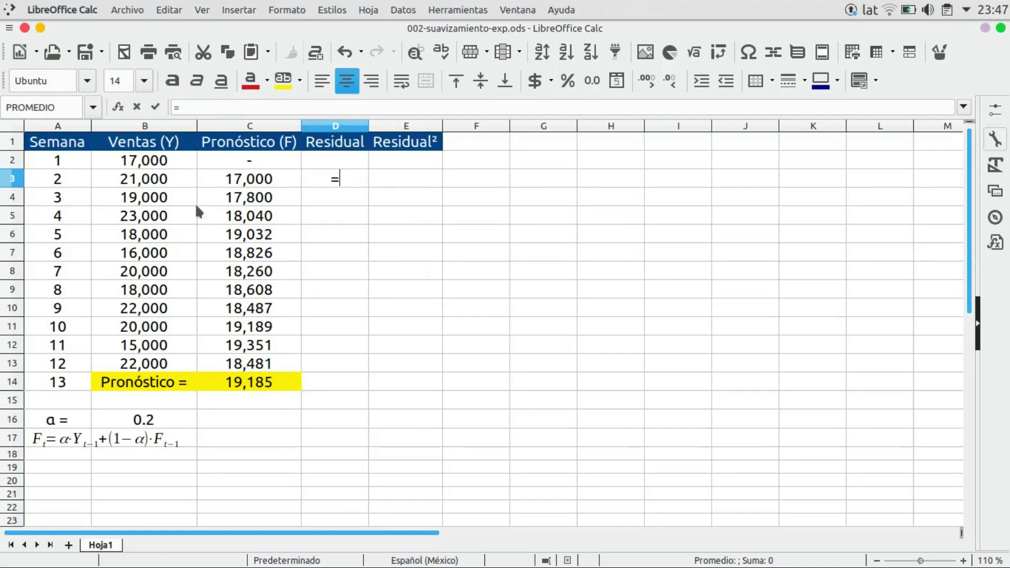
click(138, 185)
text(-)
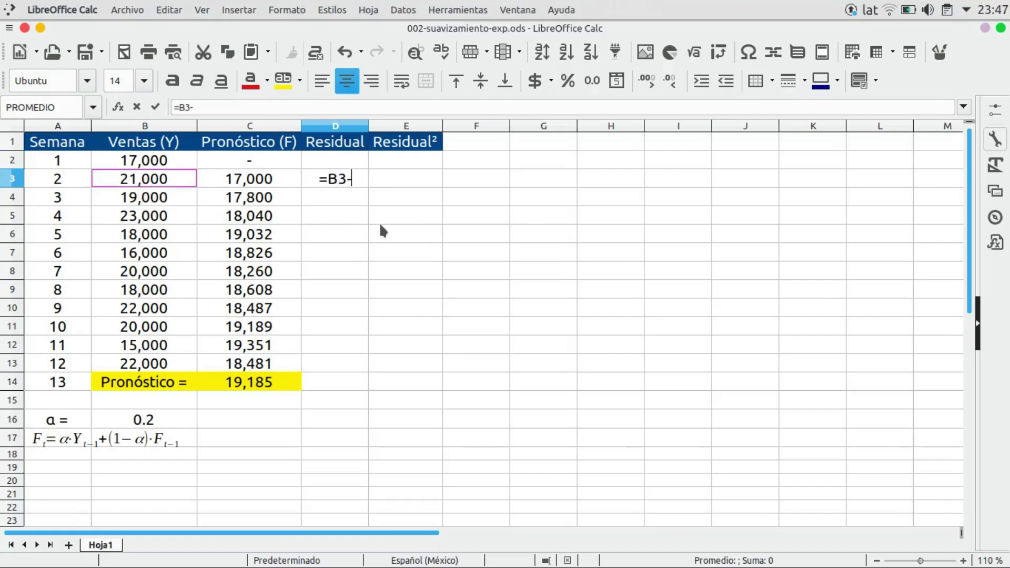
click(292, 181)
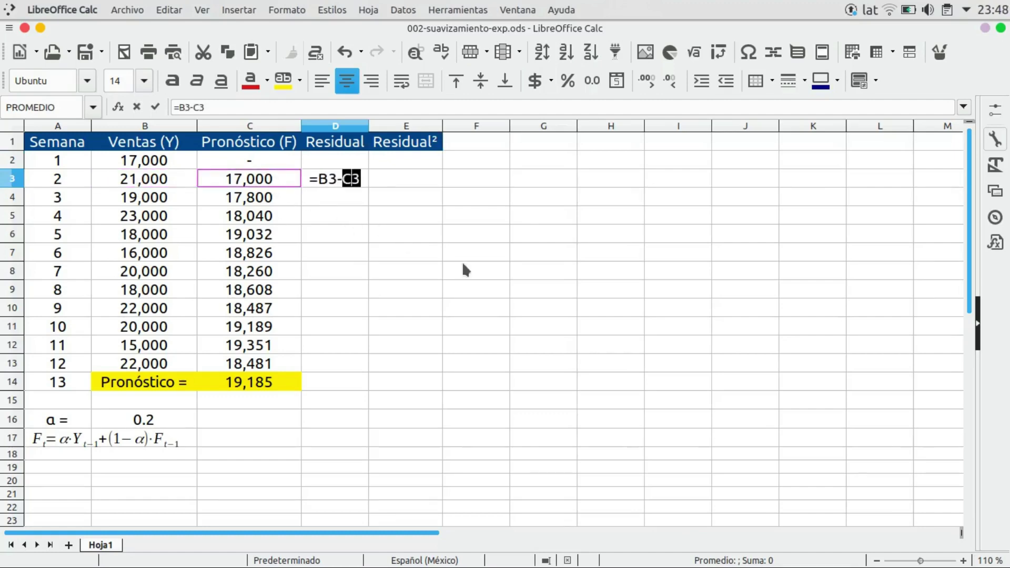
key(Return)
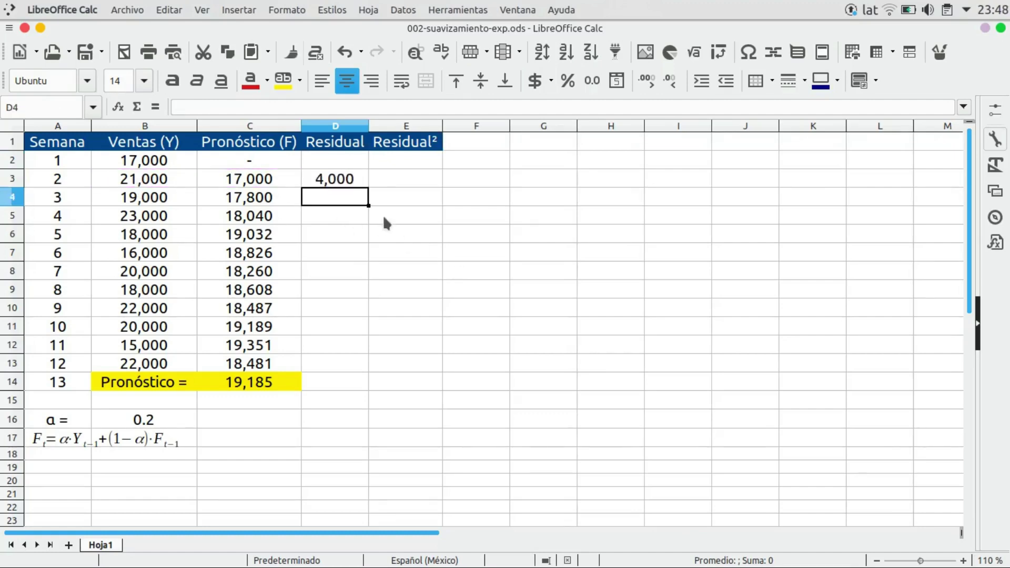
Copy the residual formula from D3 down through week 12 in D13.
click(345, 188)
drag(370, 187, 369, 371)
Calculate the week 2 squared residual in E3 with the formula =D3^2, and fit column E's width to its contents.
click(396, 180)
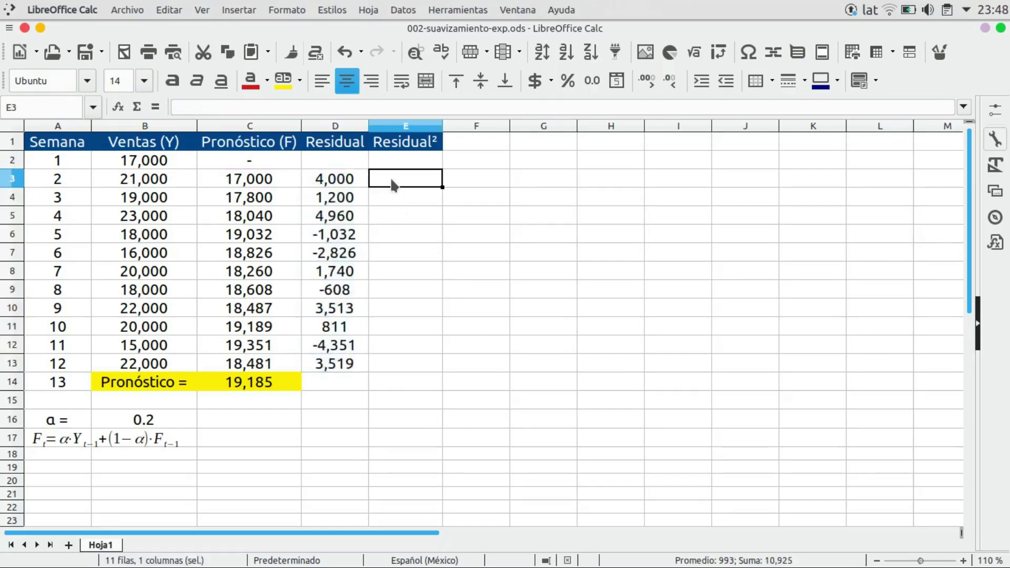
text(=)
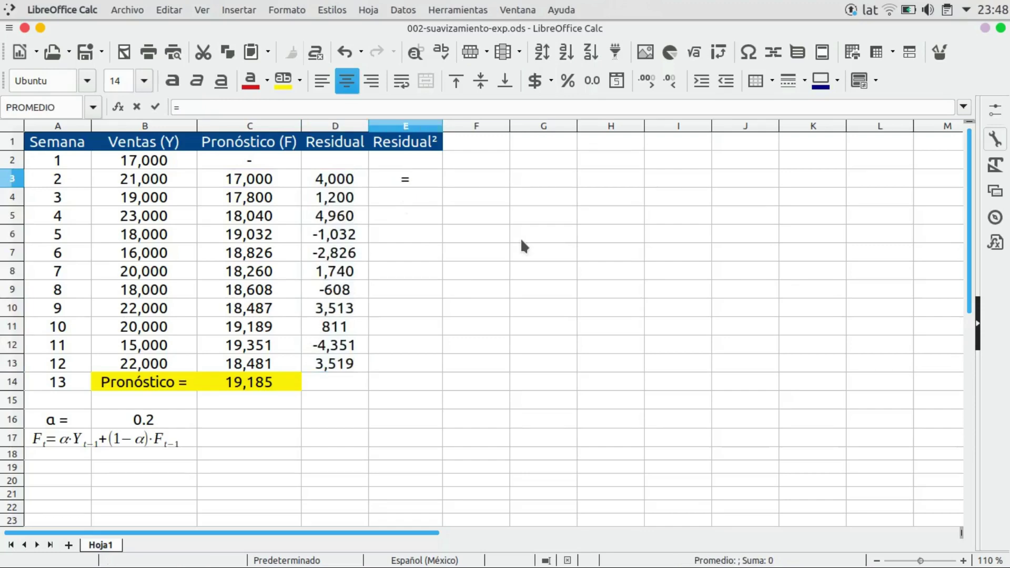
click(354, 179)
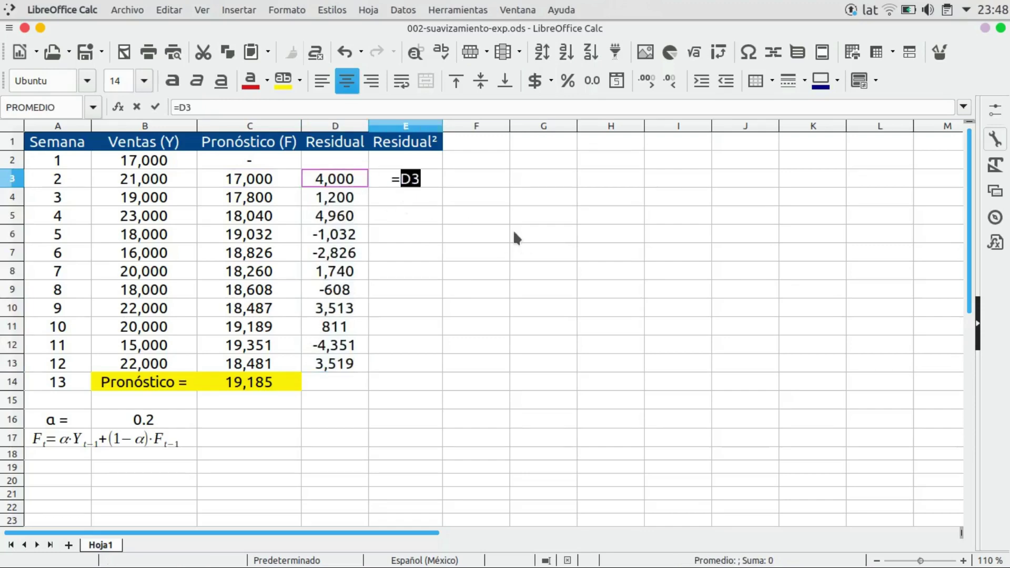
text(^2)
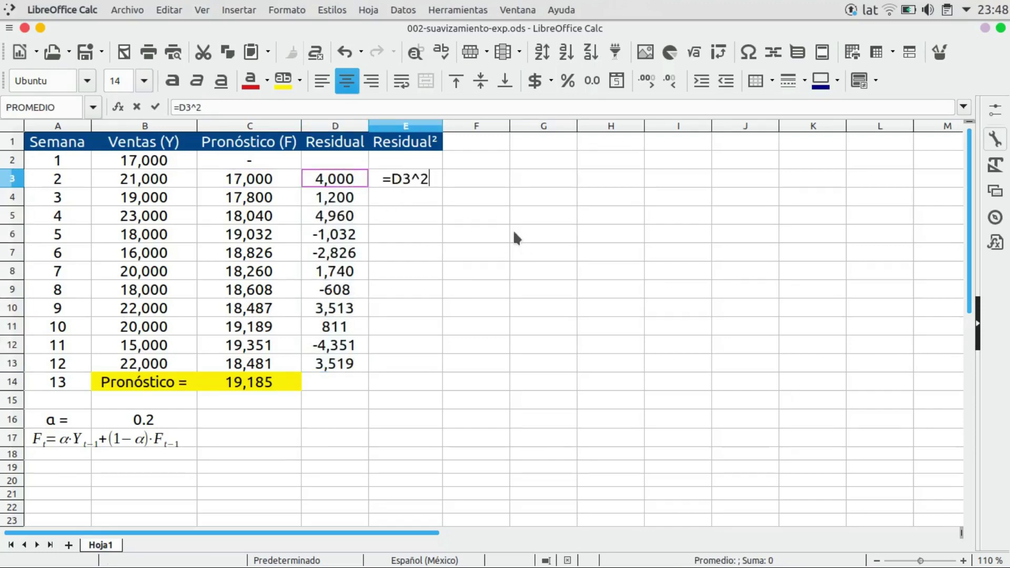
key(Return)
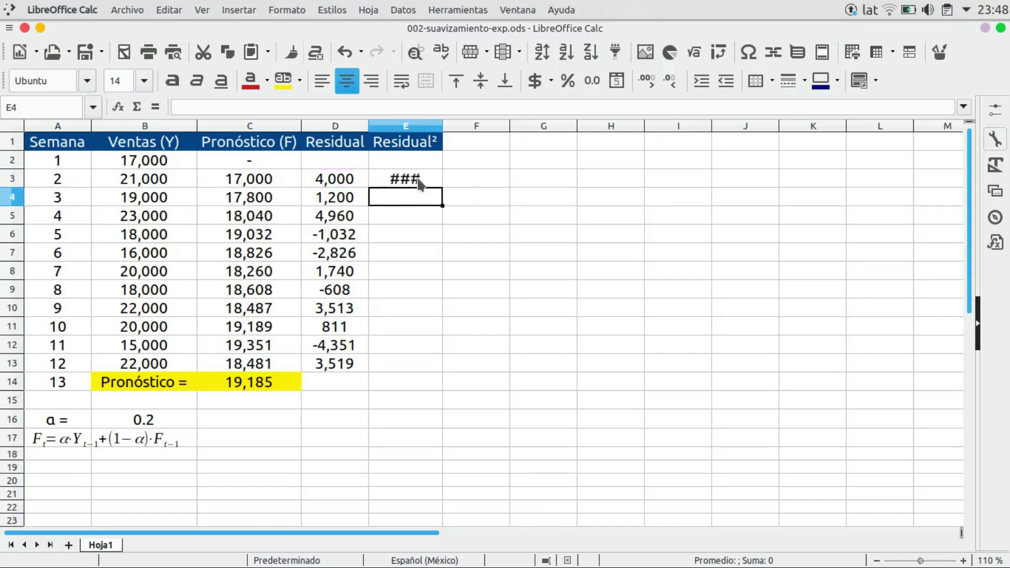
double_click(442, 120)
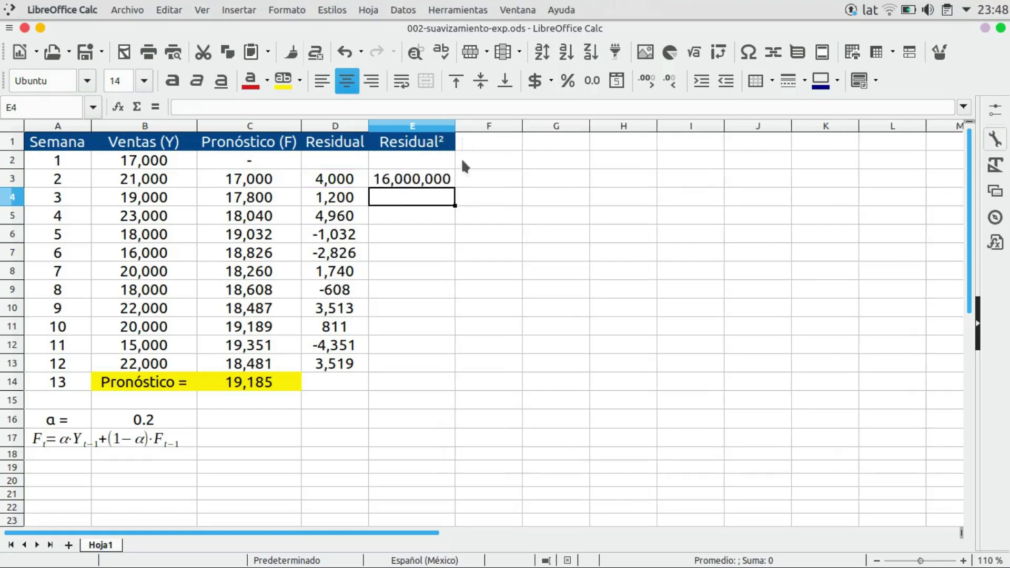
Copy the squared residual formula from E3 down through week 12 in E13.
click(401, 182)
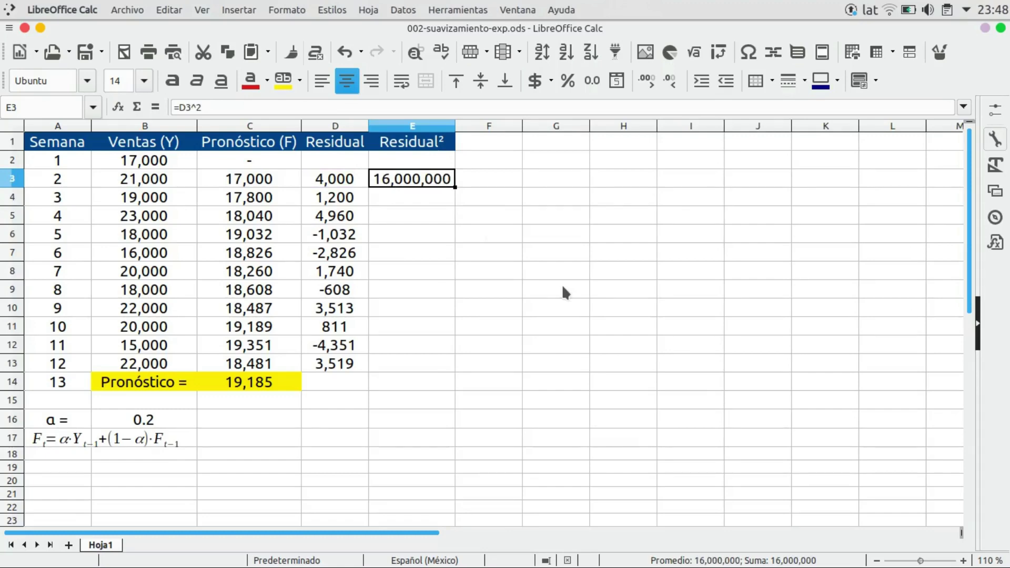
drag(455, 187, 427, 370)
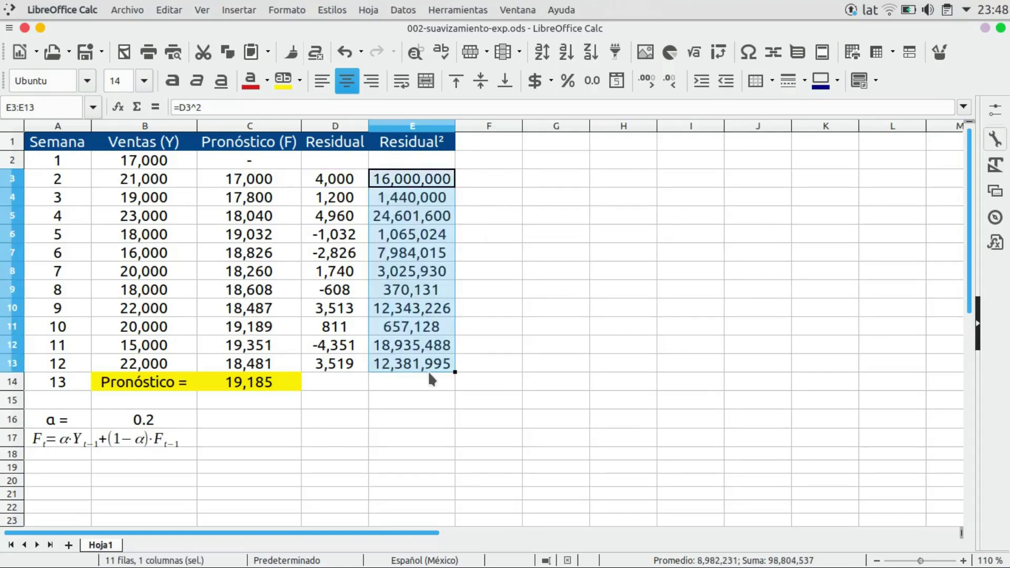
click(421, 366)
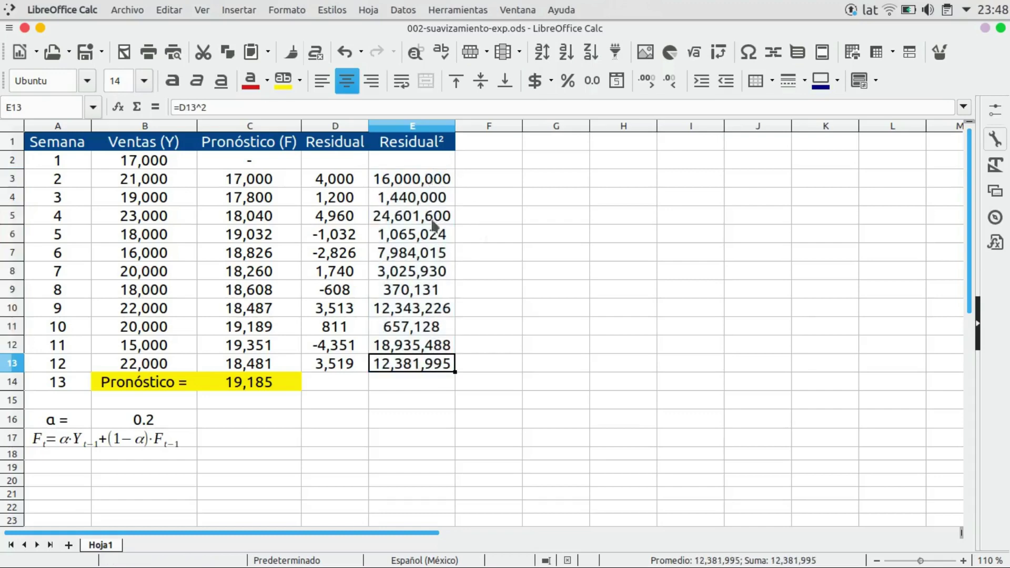
Enter the label "CME =" in D14, below the week 12 residual.
click(340, 381)
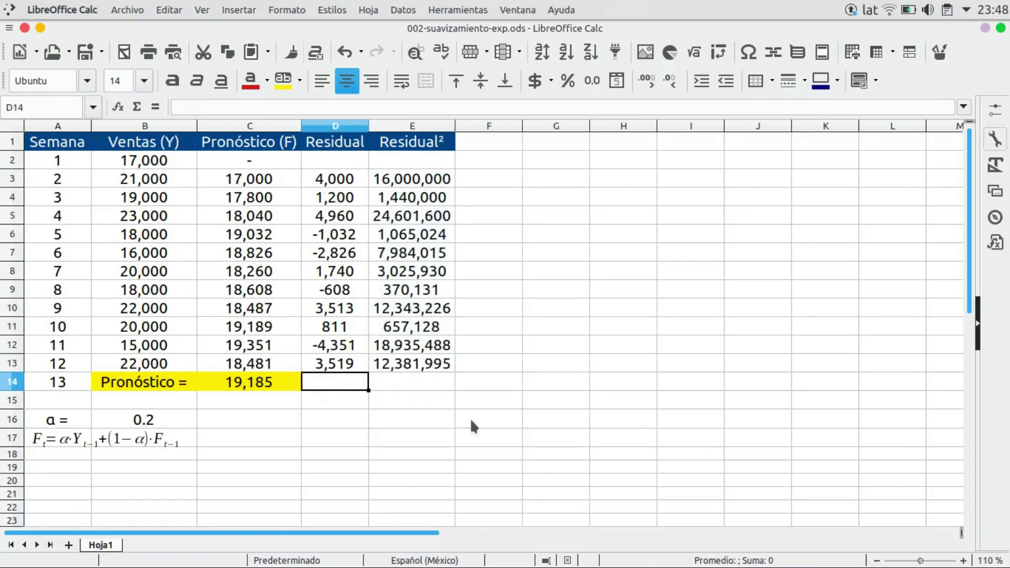
text(CME =)
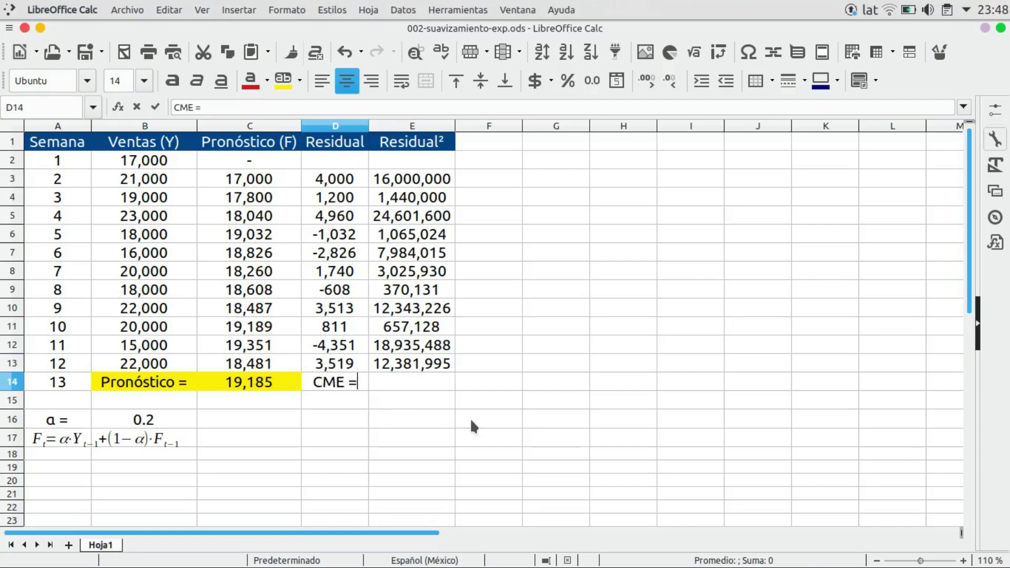
key(Tab)
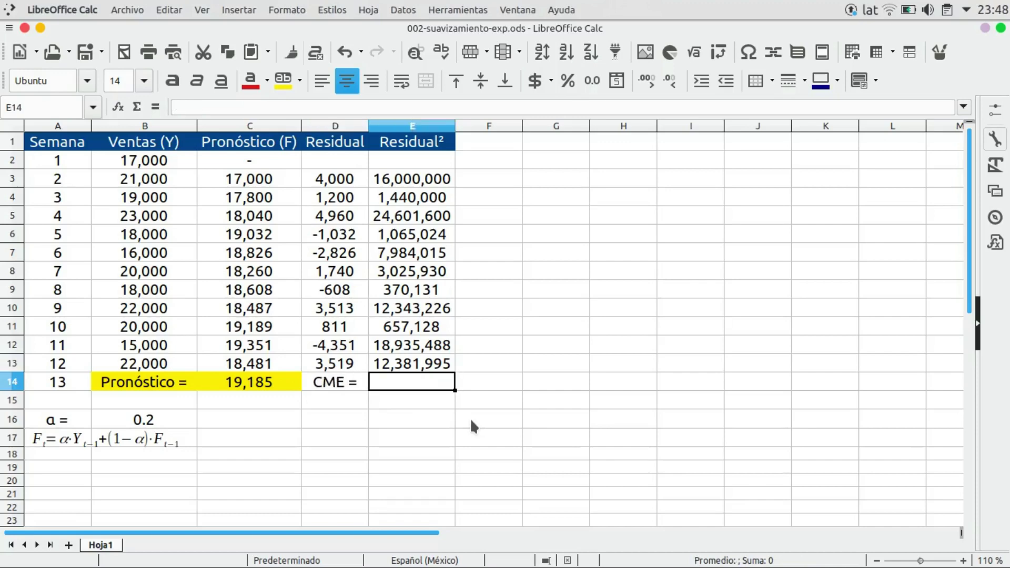
Calculate the mean squared error in E14 with the formula =PROMEDIO(E3:E13).
text(=)
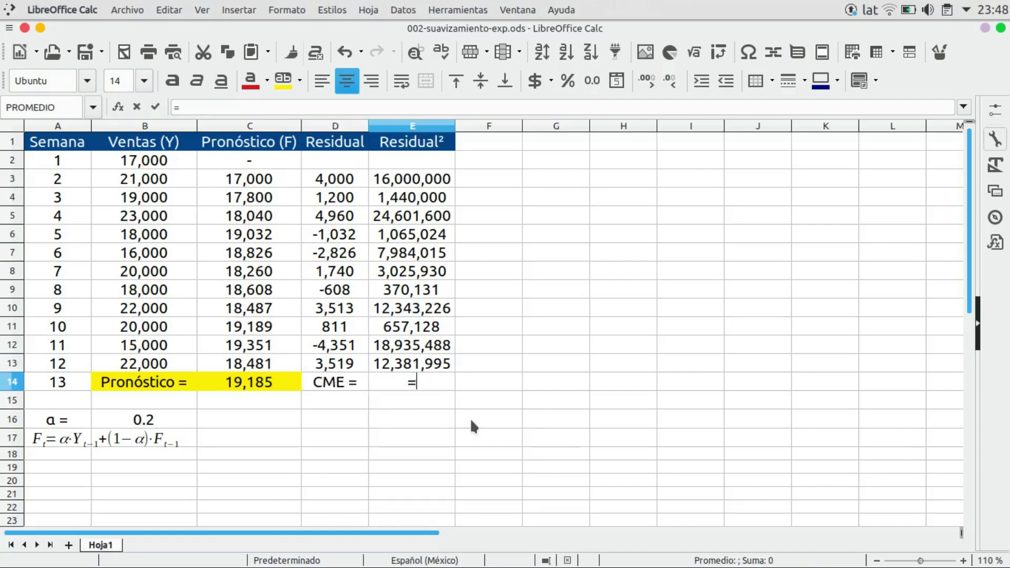
text(promedio)
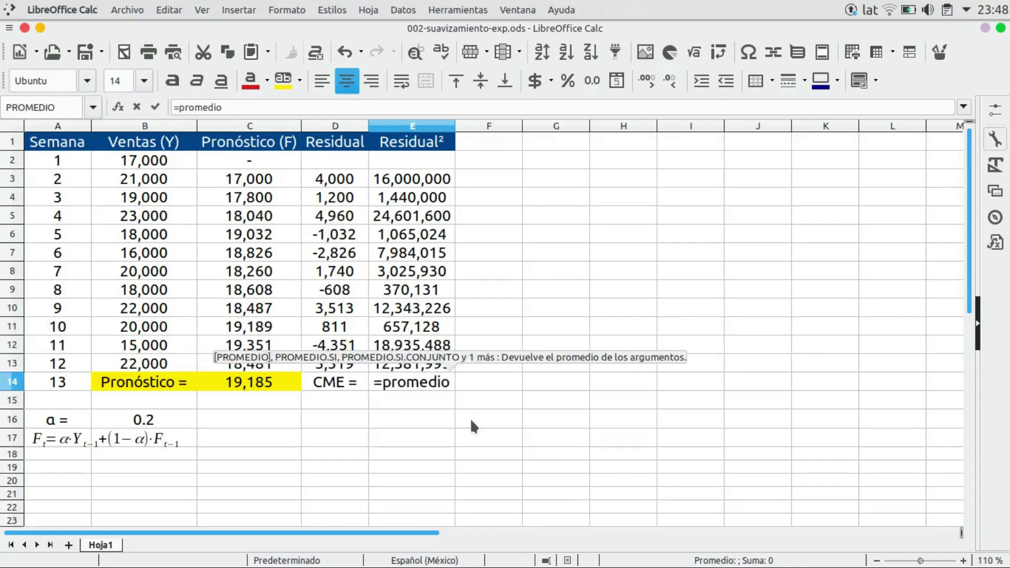
key(Return)
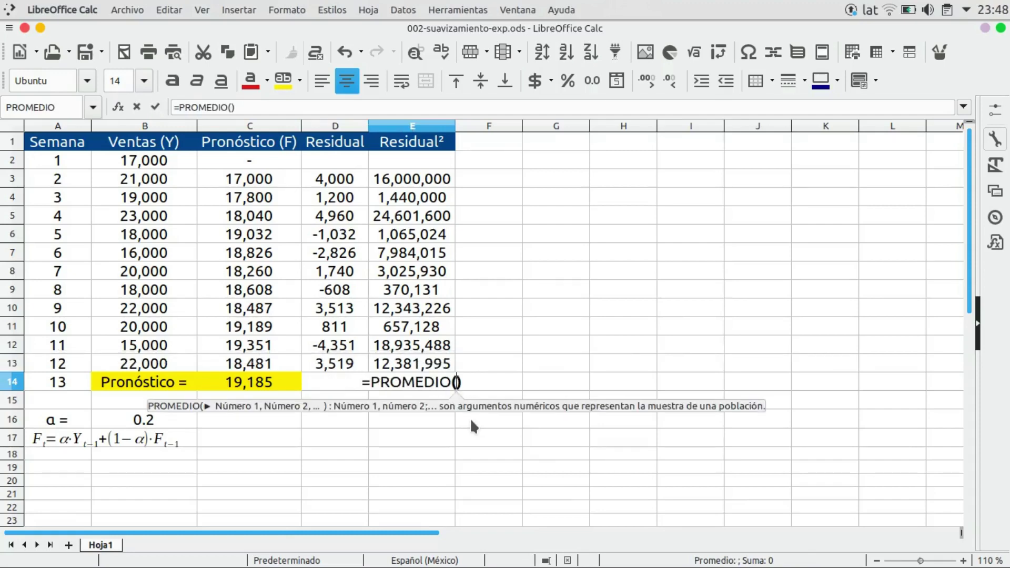
drag(407, 181, 401, 365)
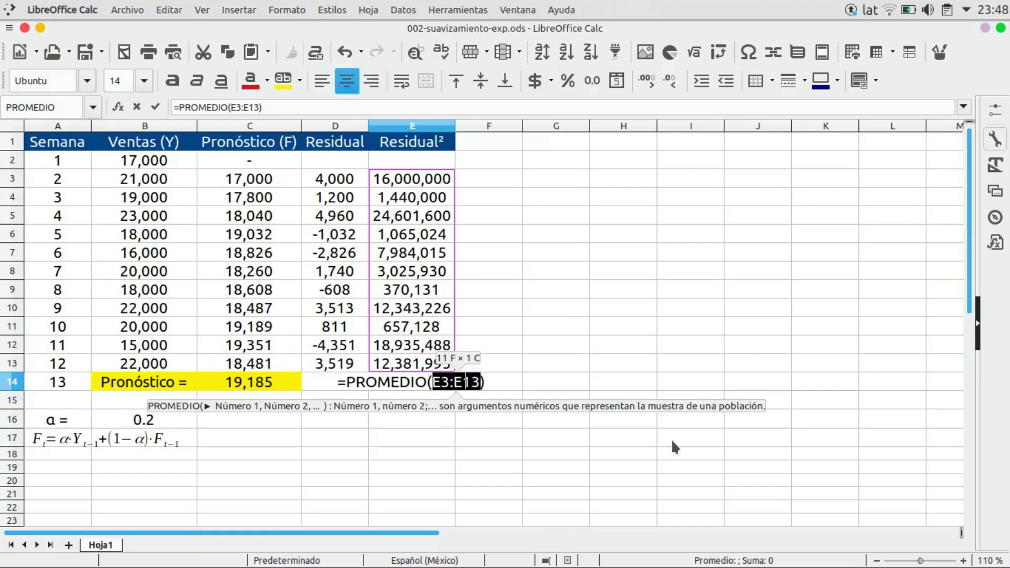
key(Return)
Clone the number formatting of E10 onto the mean squared error in E14.
click(424, 408)
click(410, 383)
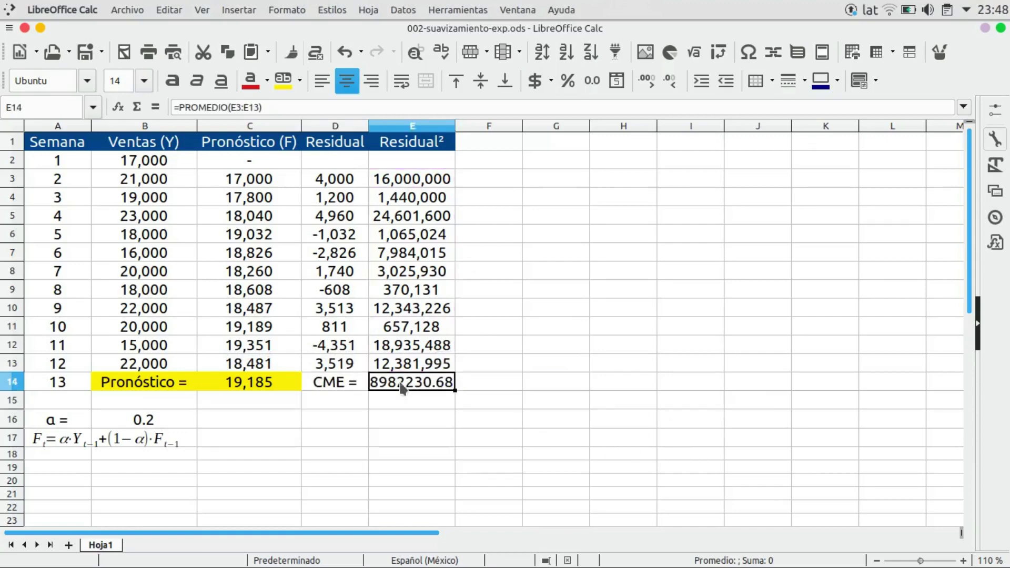
click(425, 311)
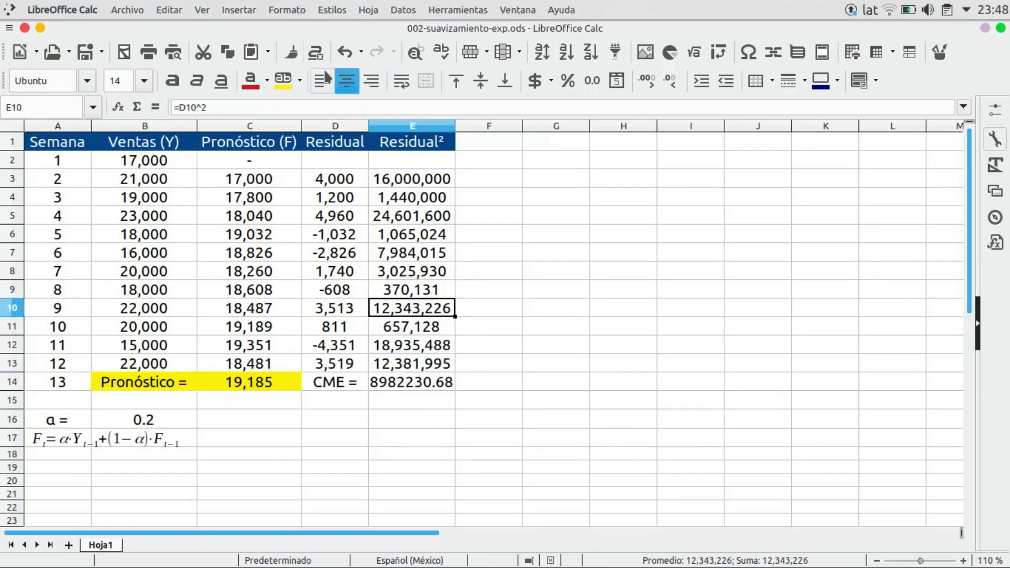
click(410, 379)
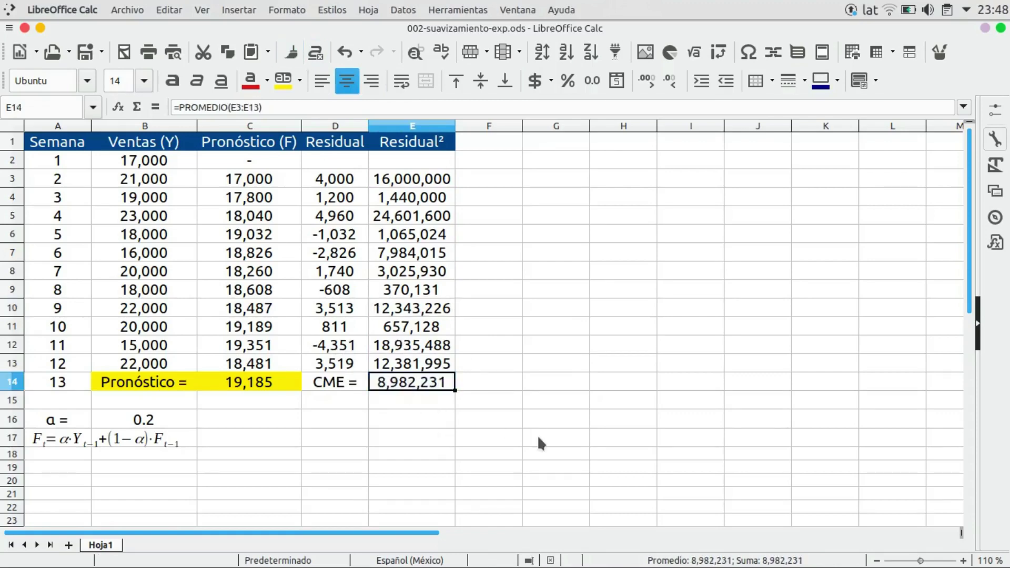
Highlight the CME label and value in D14:E14 with a green background.
shift+click(340, 388)
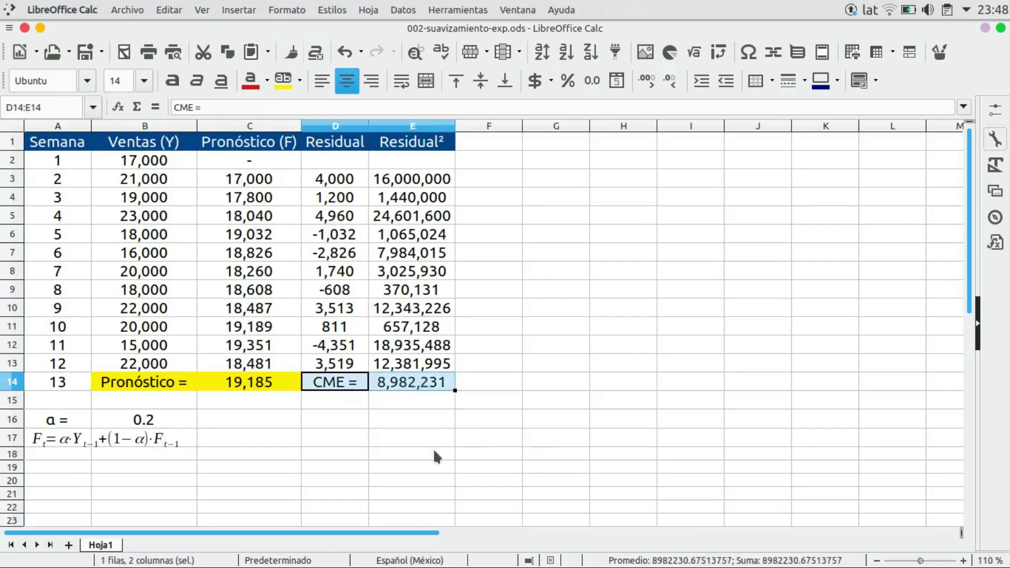
click(298, 85)
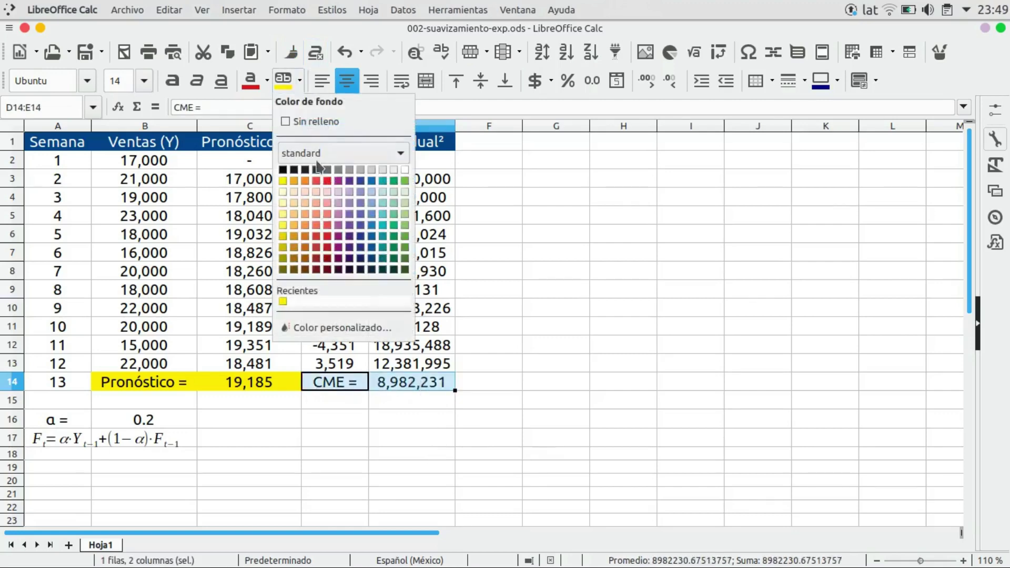
click(405, 182)
click(518, 390)
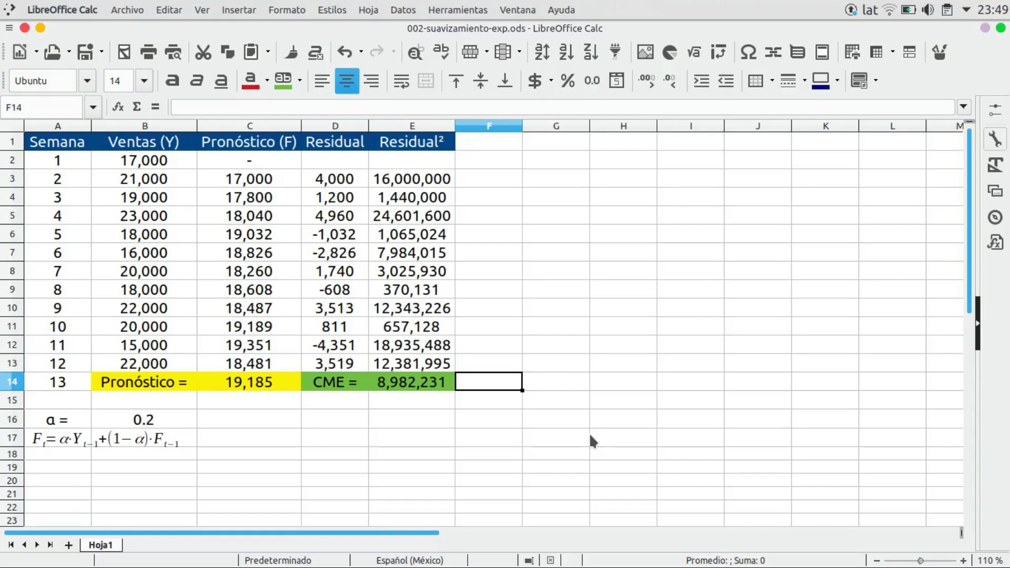
Test a smoothing constant of 0.1 in B16 to compare its mean squared error, and restore alpha to 0.2.
click(178, 421)
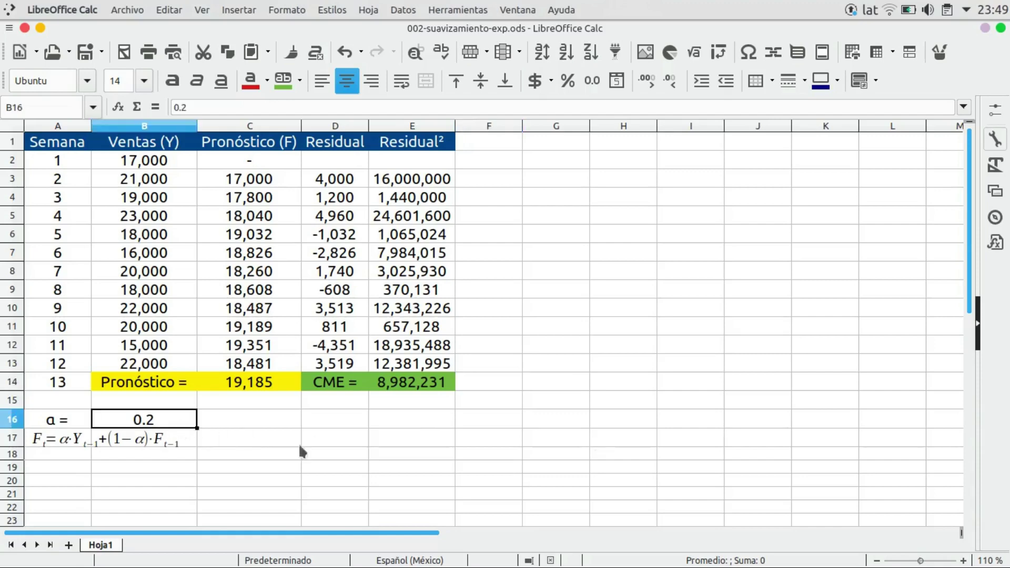
click(411, 383)
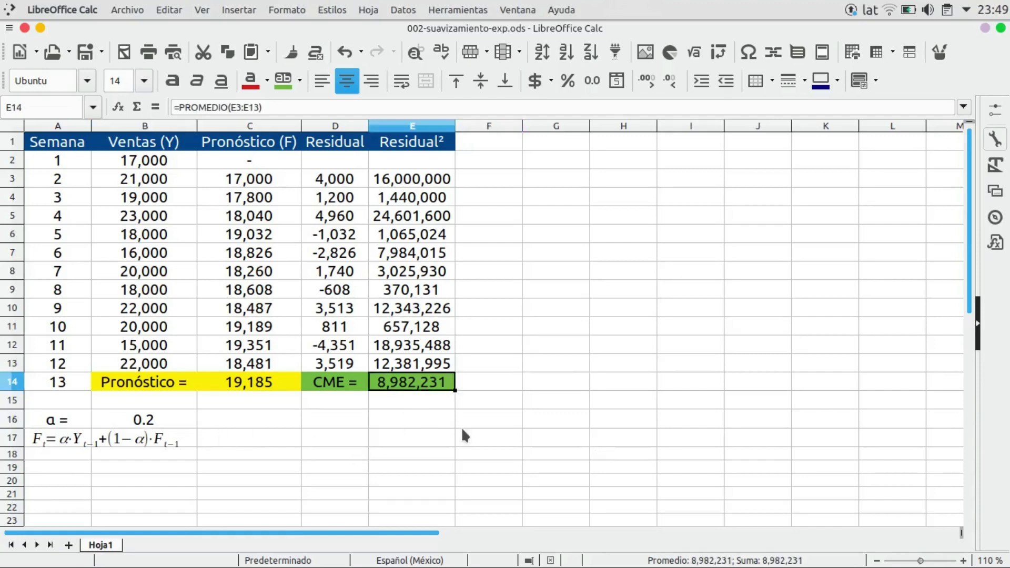
click(181, 416)
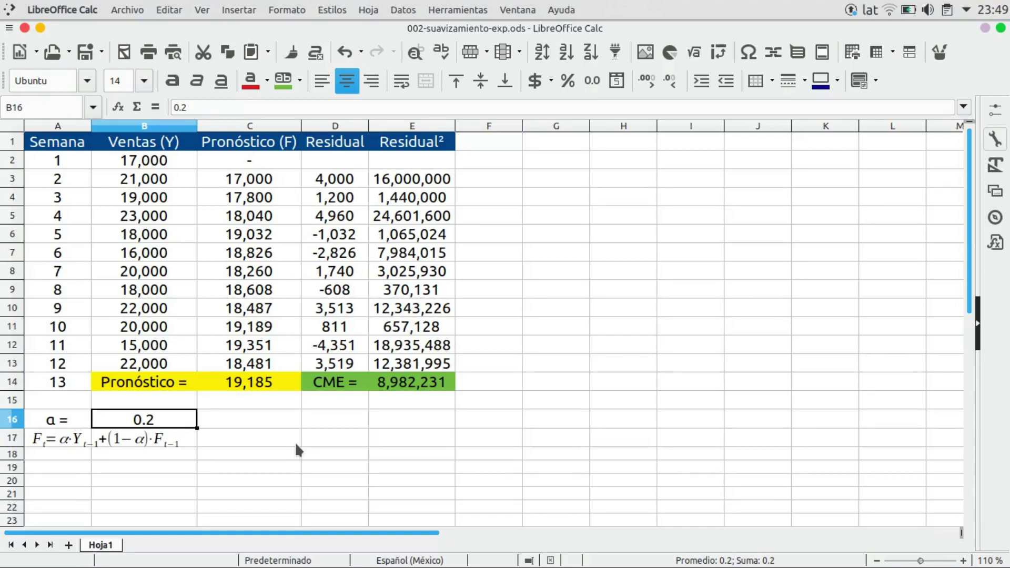
text(0.1)
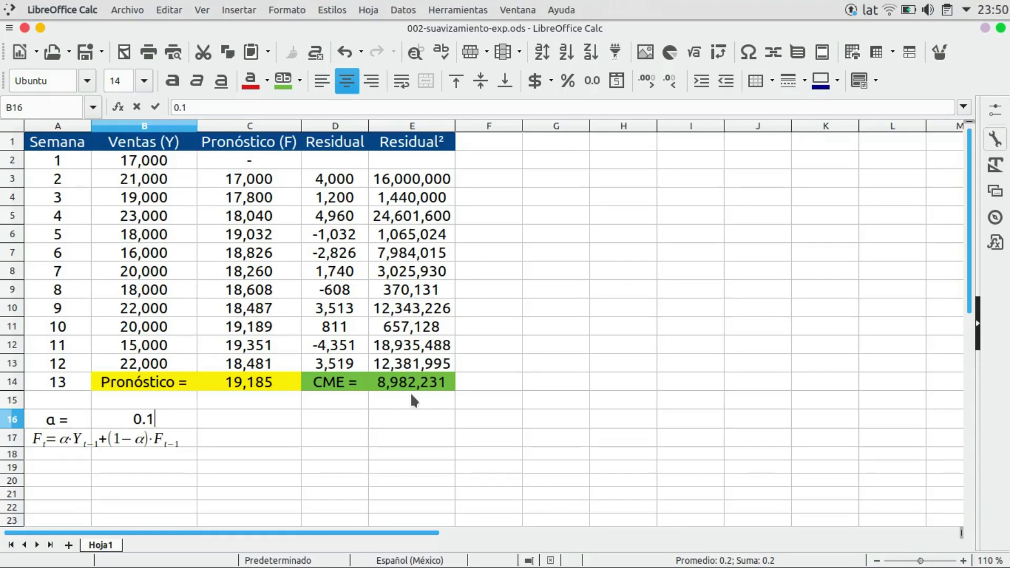
key(Return)
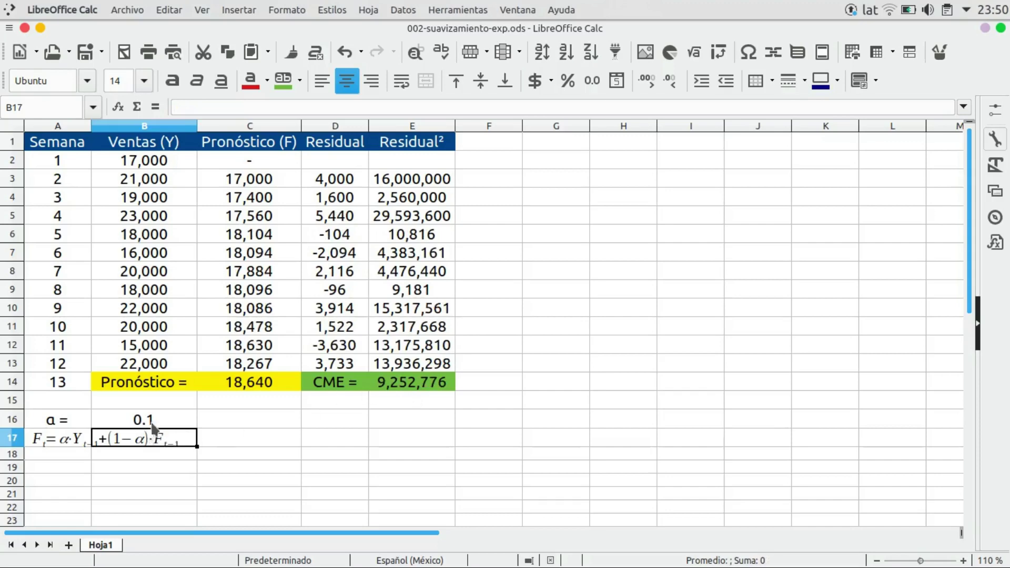
click(173, 419)
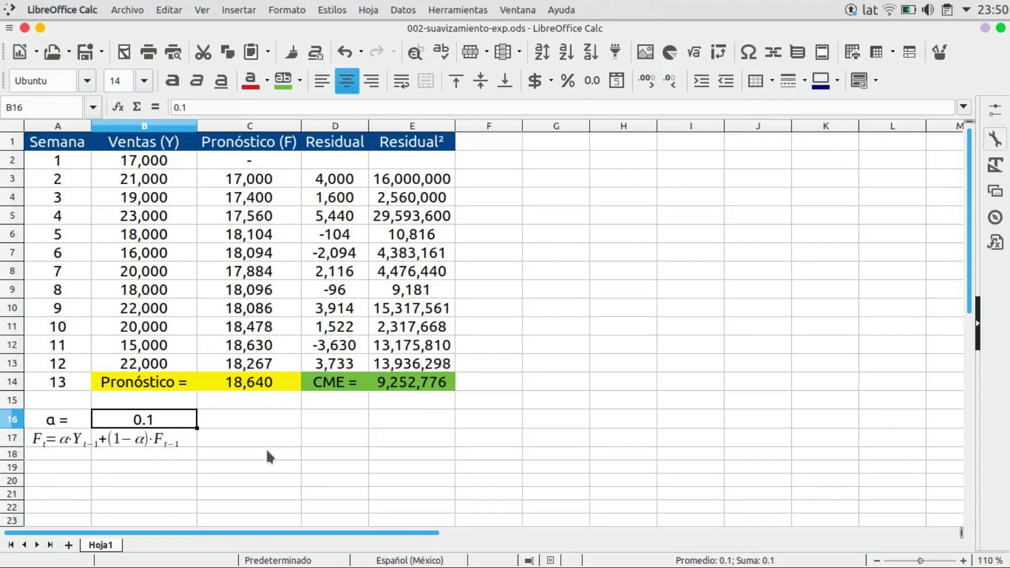
text(0.2)
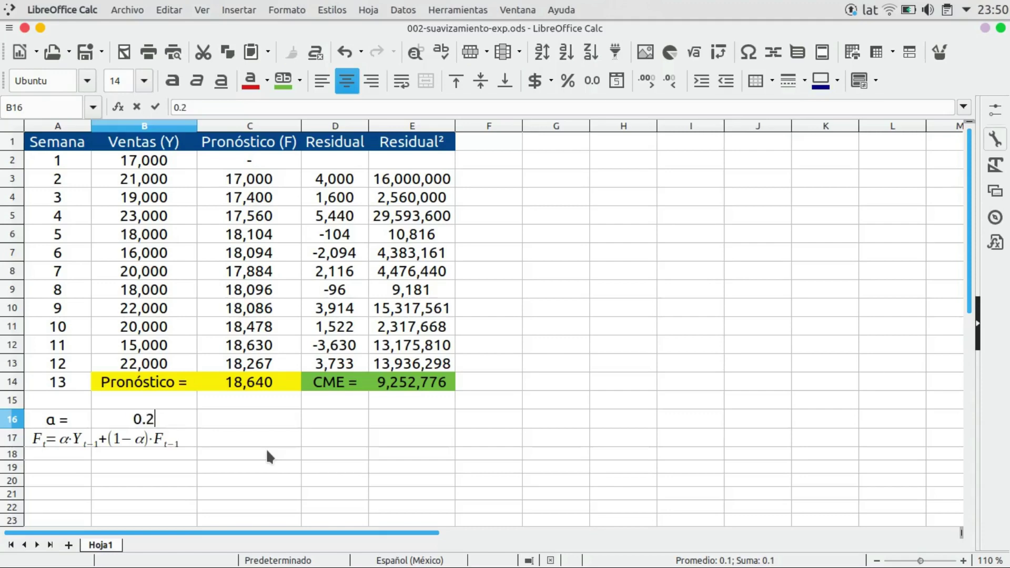
key(Return)
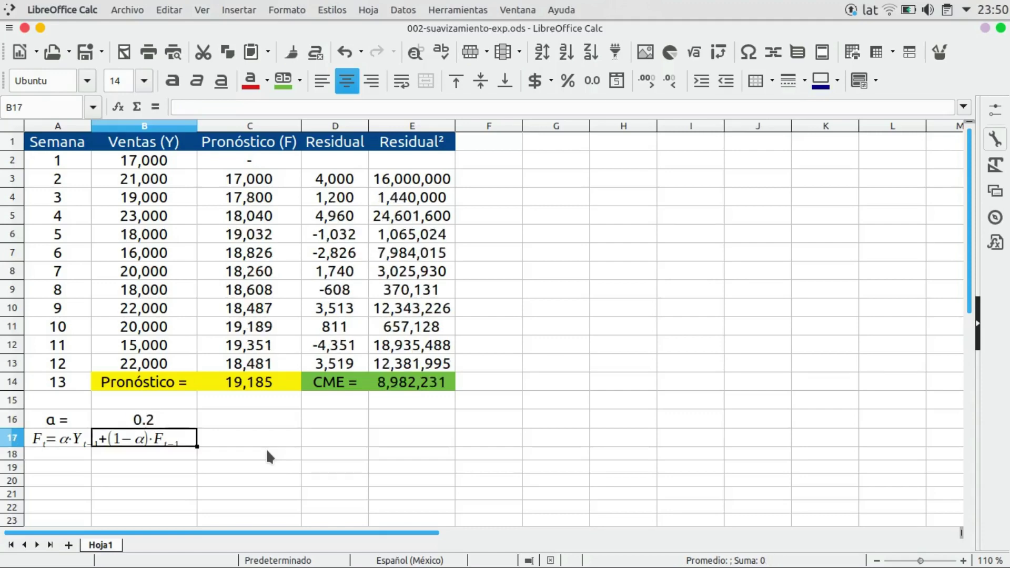
Test a smoothing constant of 0.3 in B16 to compare its mean squared error, and restore alpha to 0.2.
click(171, 424)
text(0.3)
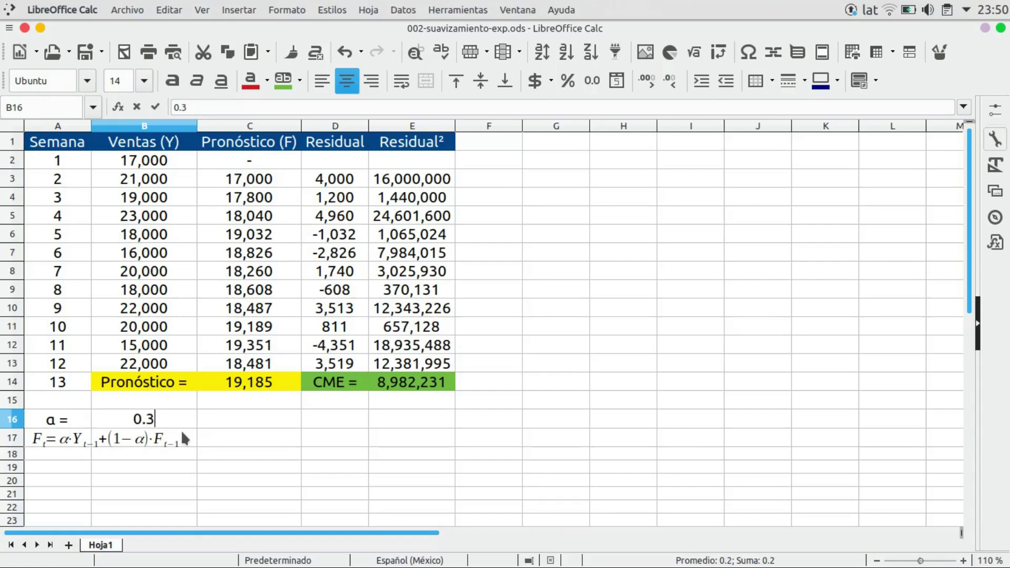
key(Tab)
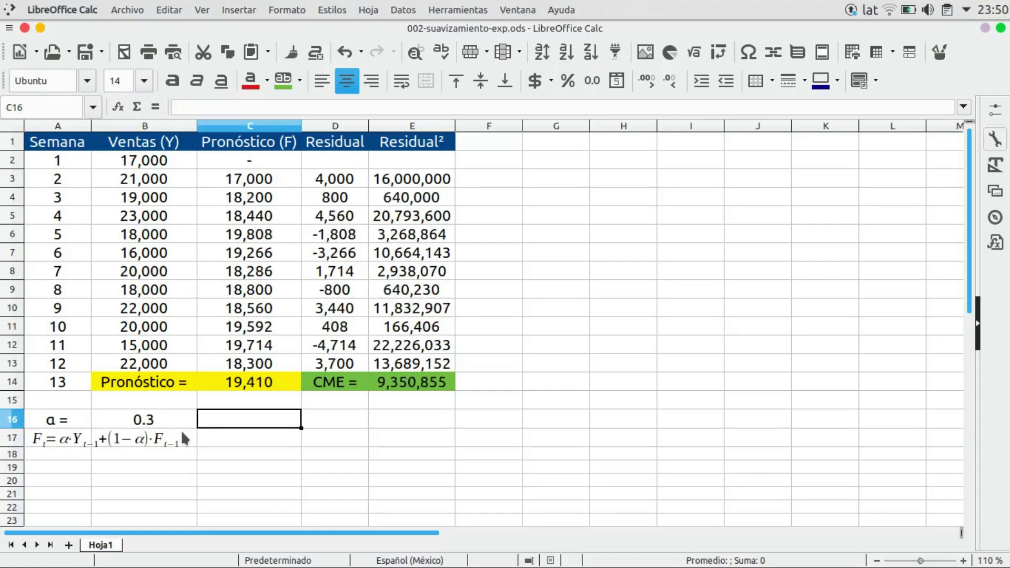
key(Left)
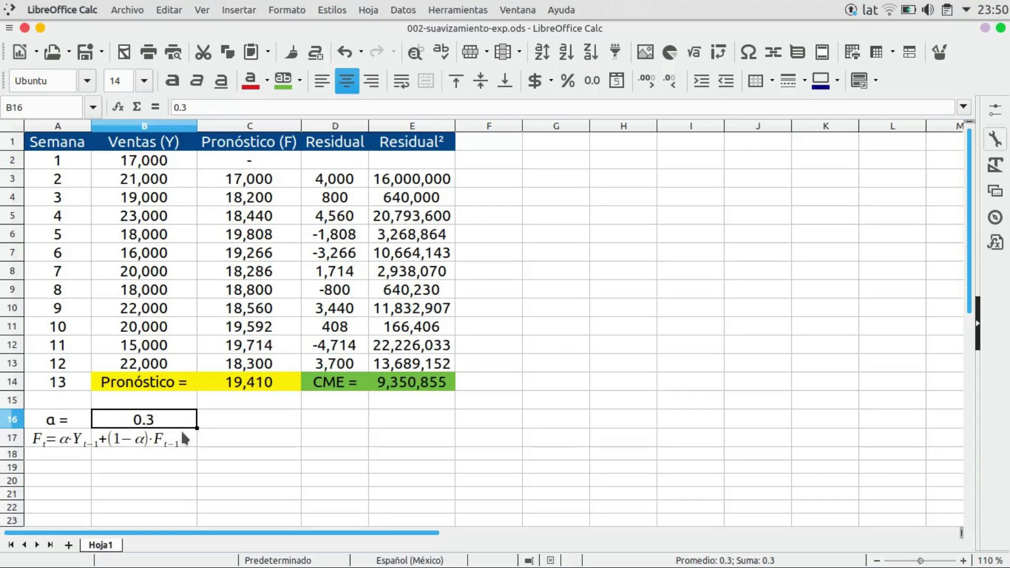
text(0.2)
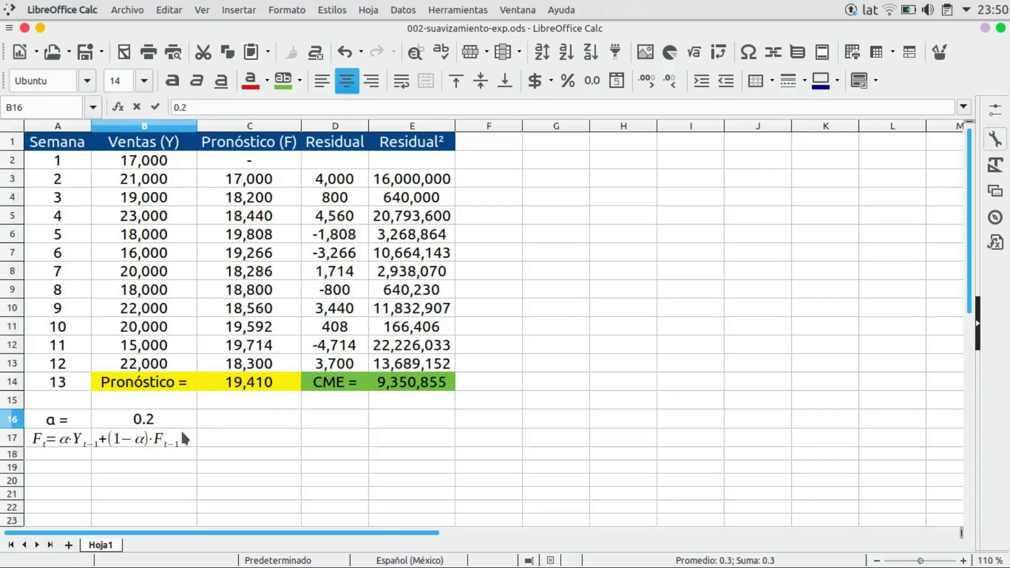
key(Return)
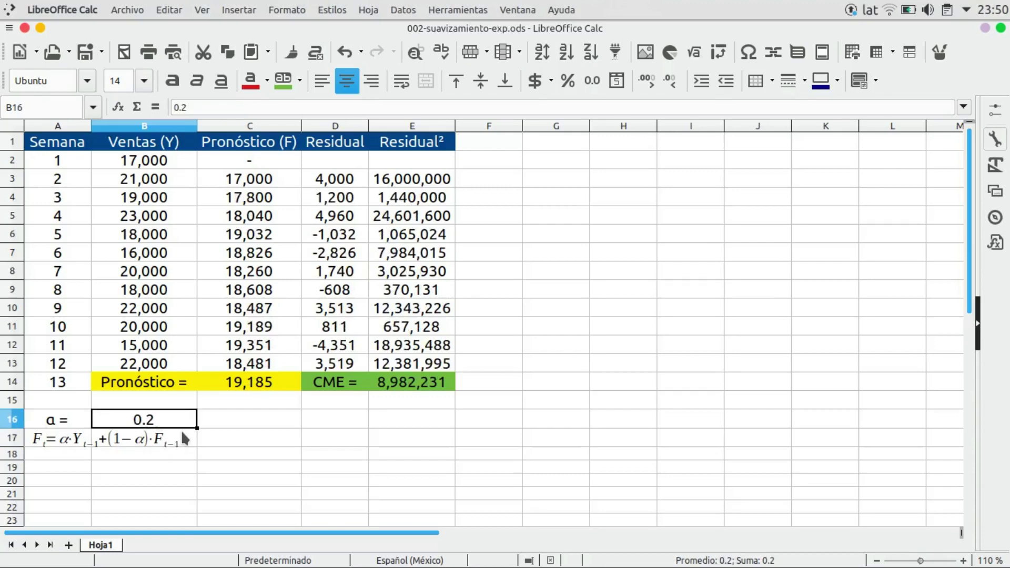
Test a smoothing constant of 0.19 in B16 to compare its mean squared error, and restore alpha to 0.2.
text(0)
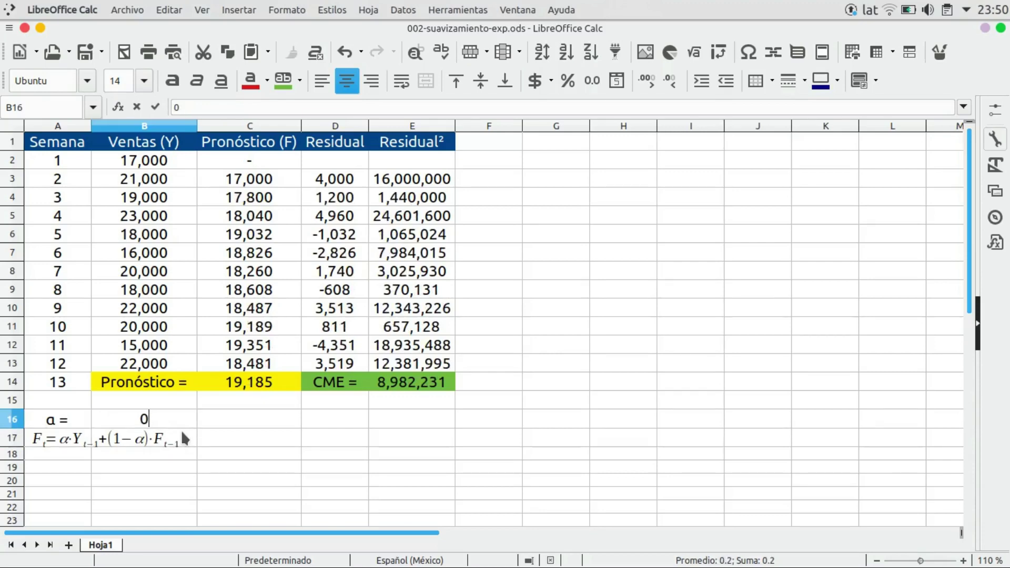
text(.19)
key(Return)
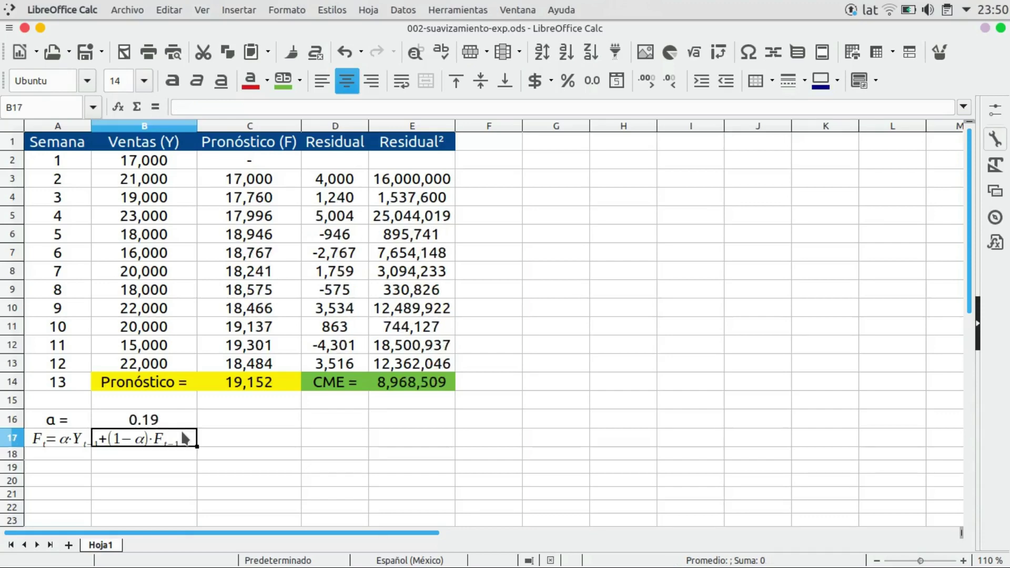
key(Up)
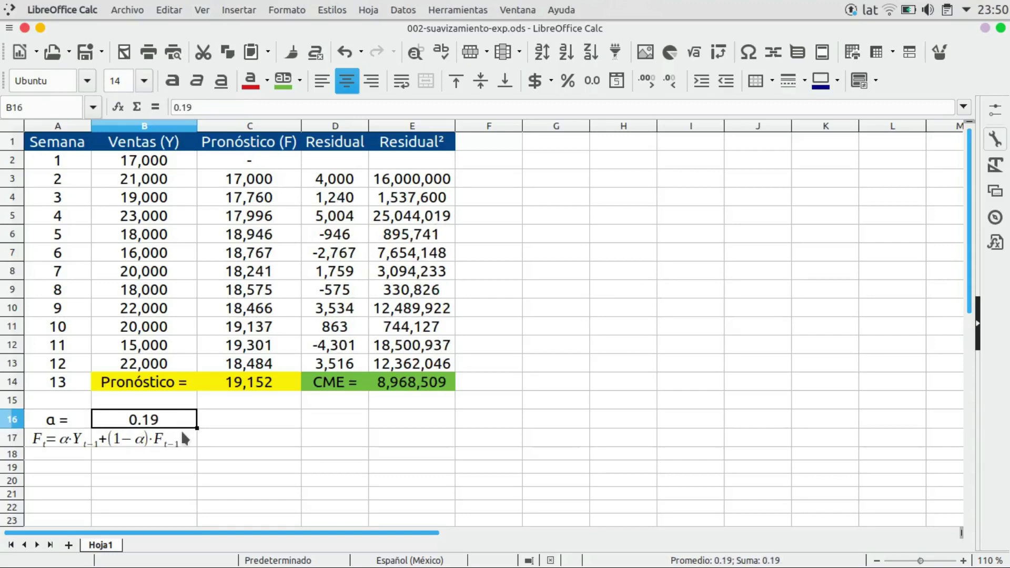
text(0.2)
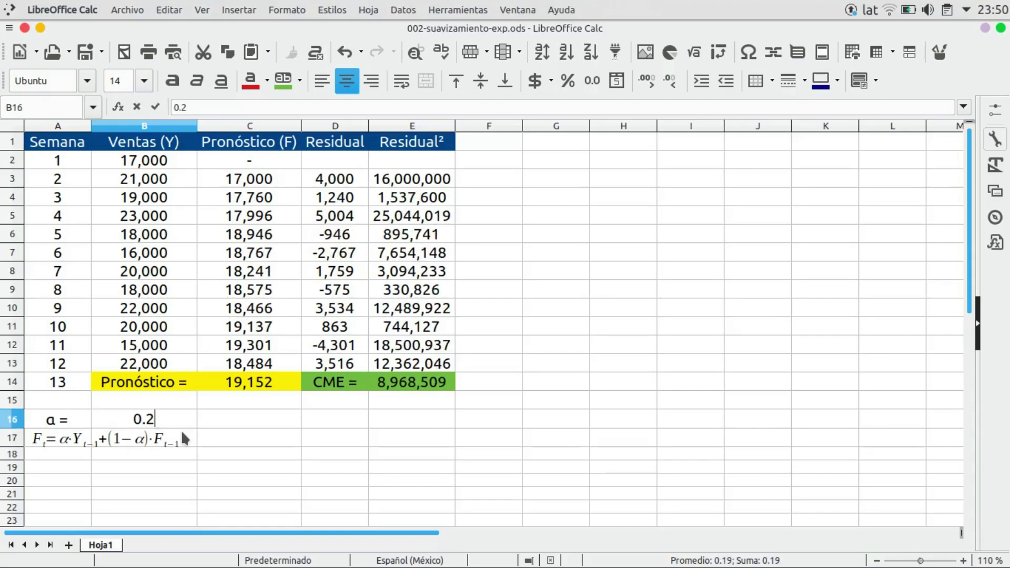
key(Return)
Lower the smoothing constant in B16 through 0.19, 0.18 and 0.17 to compare the mean squared error of each.
key(Up)
text(0.19)
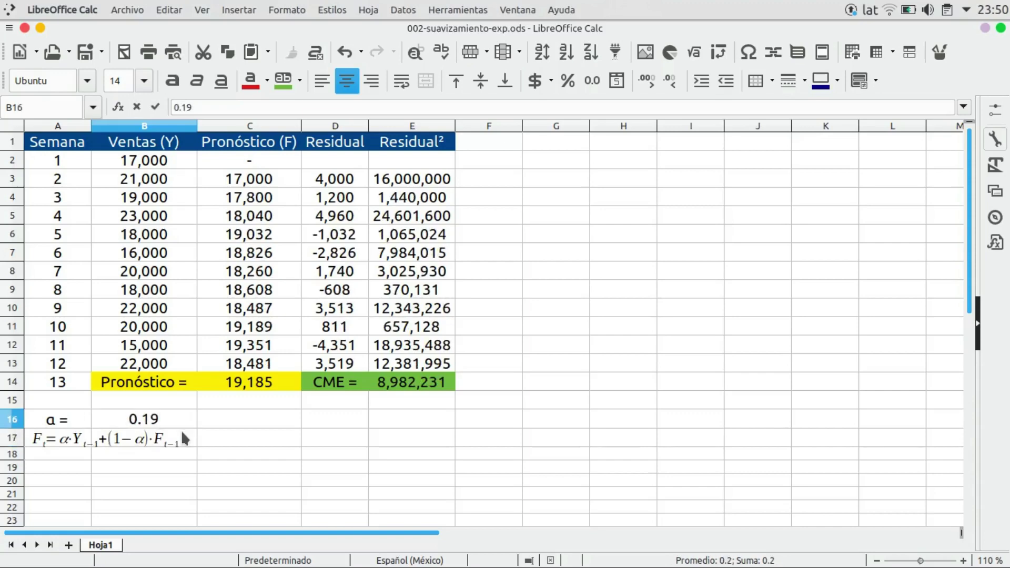
key(Return)
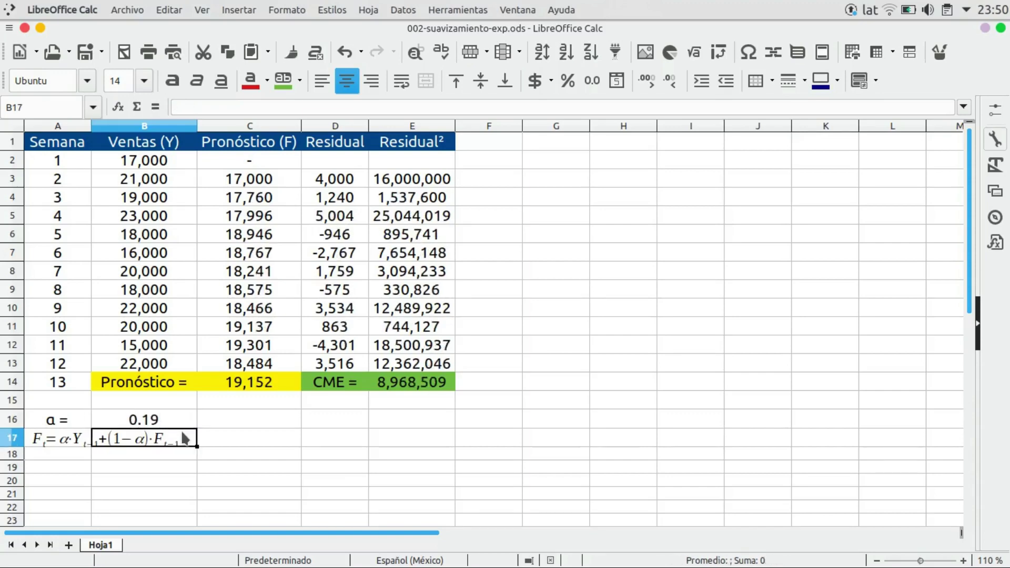
key(Up)
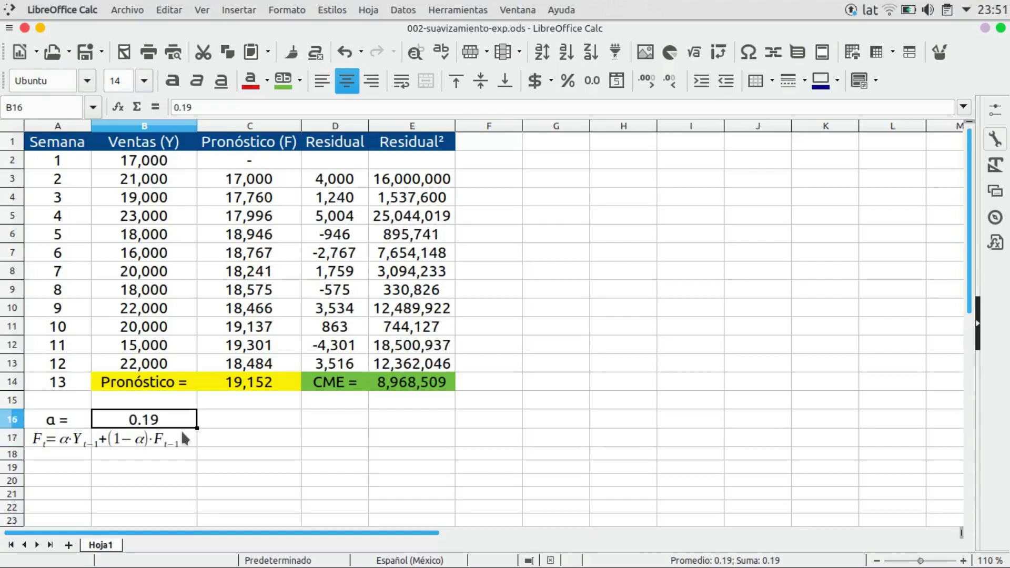
text(0.18)
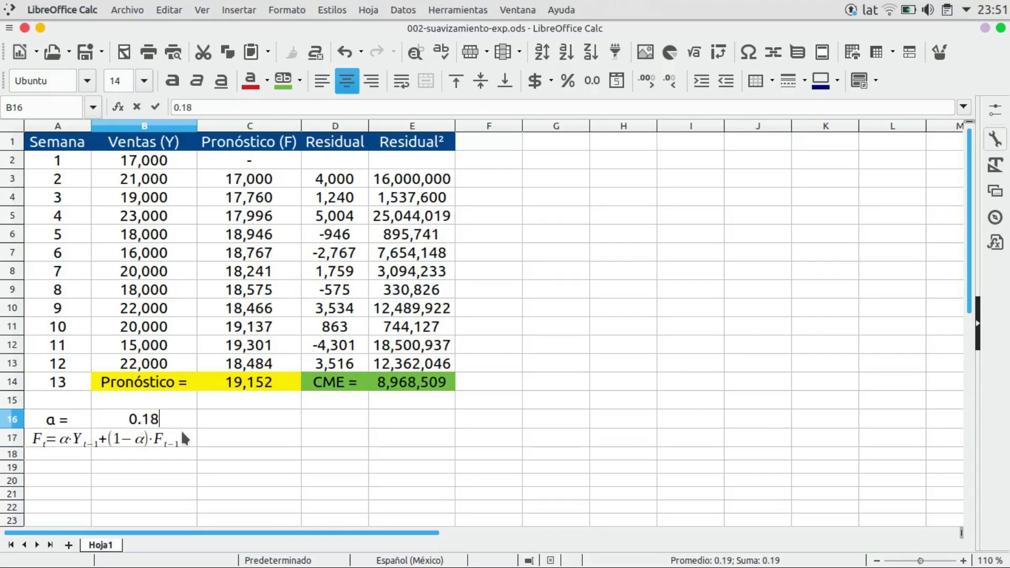
key(Return)
key(Up)
text(0.17)
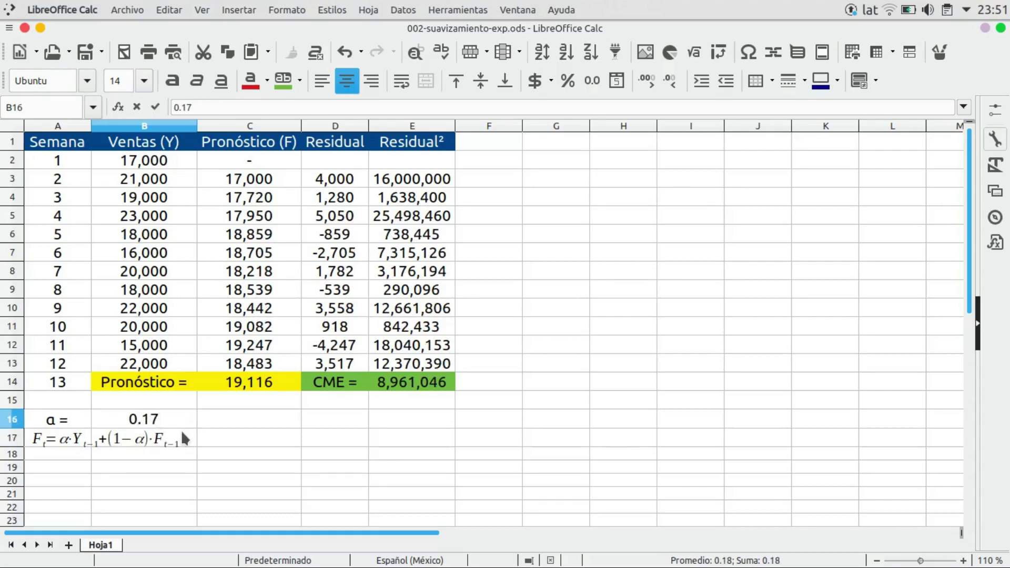
key(Return)
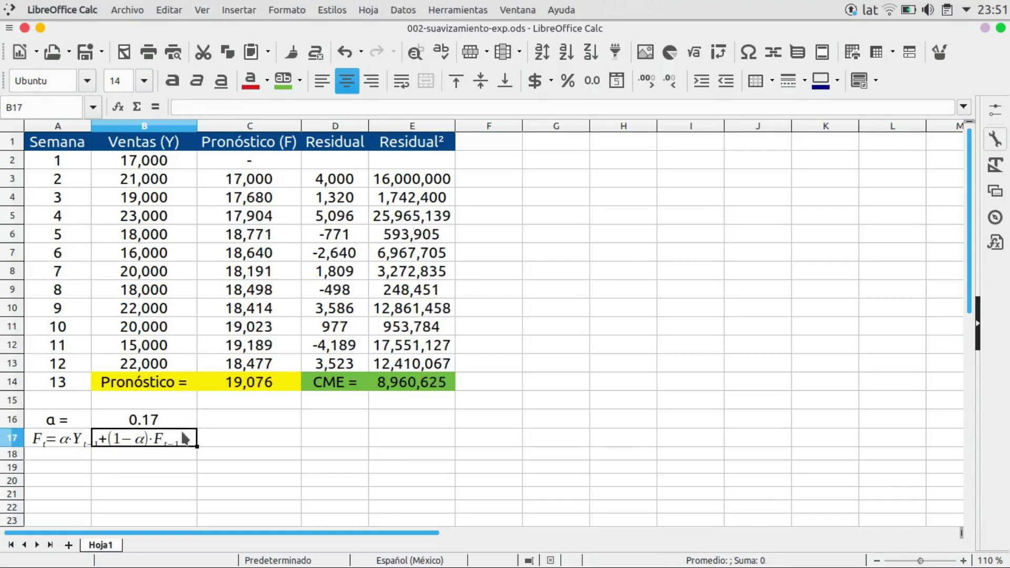
Test a smoothing constant of 0.16 in B16 to compare its mean squared error, and return alpha to 0.17.
key(Up)
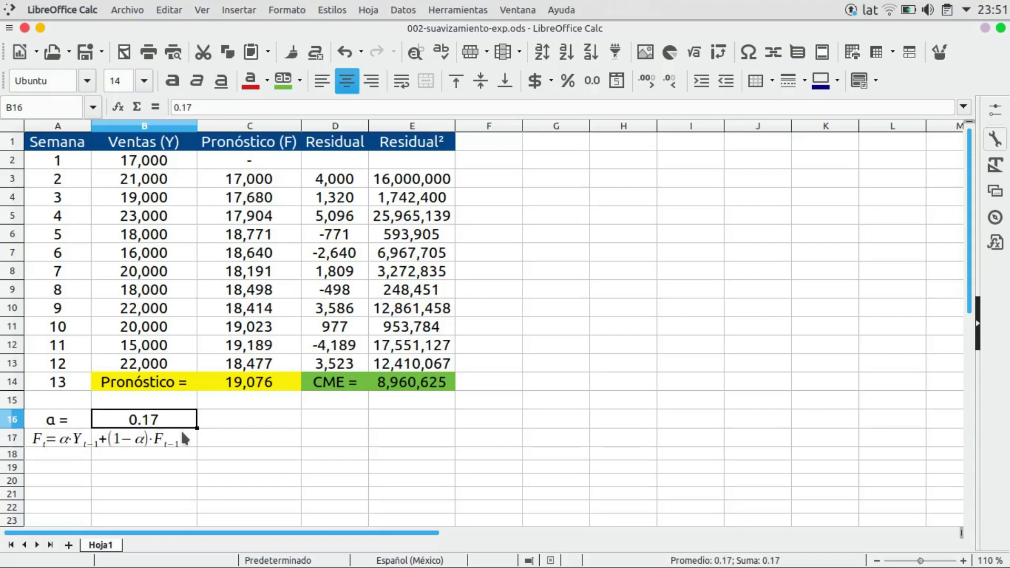
text(0.16)
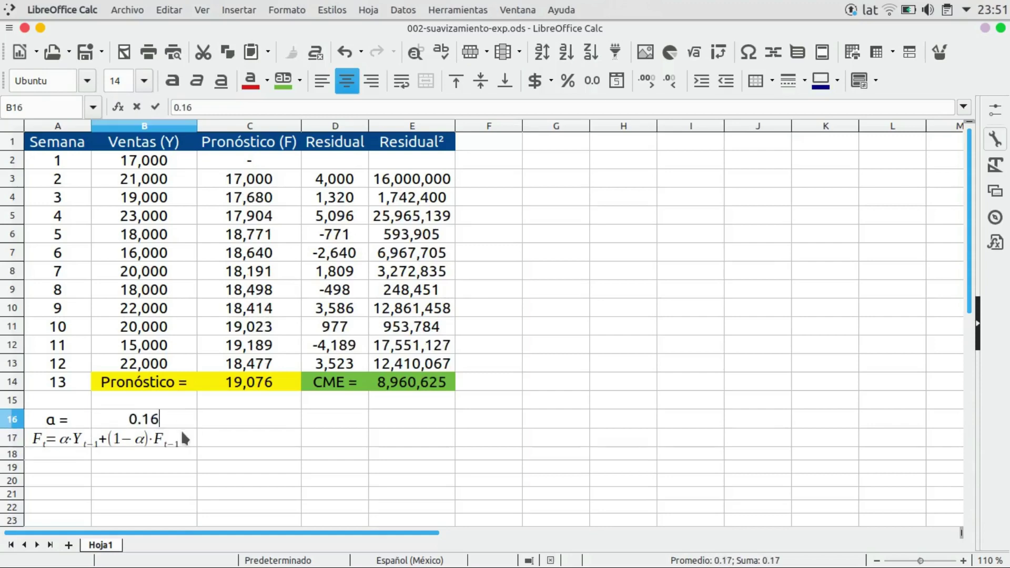
key(Return)
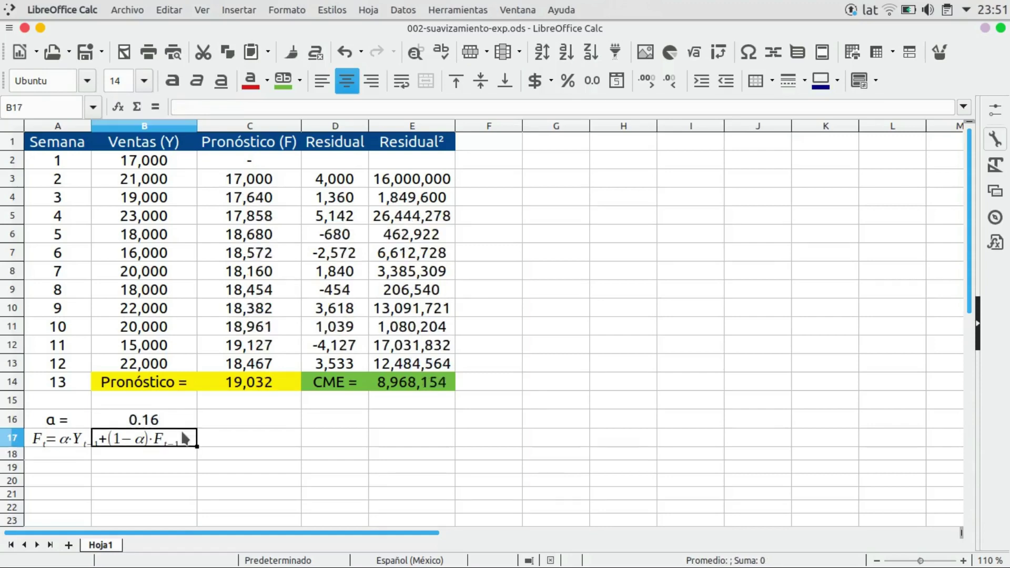
key(Up)
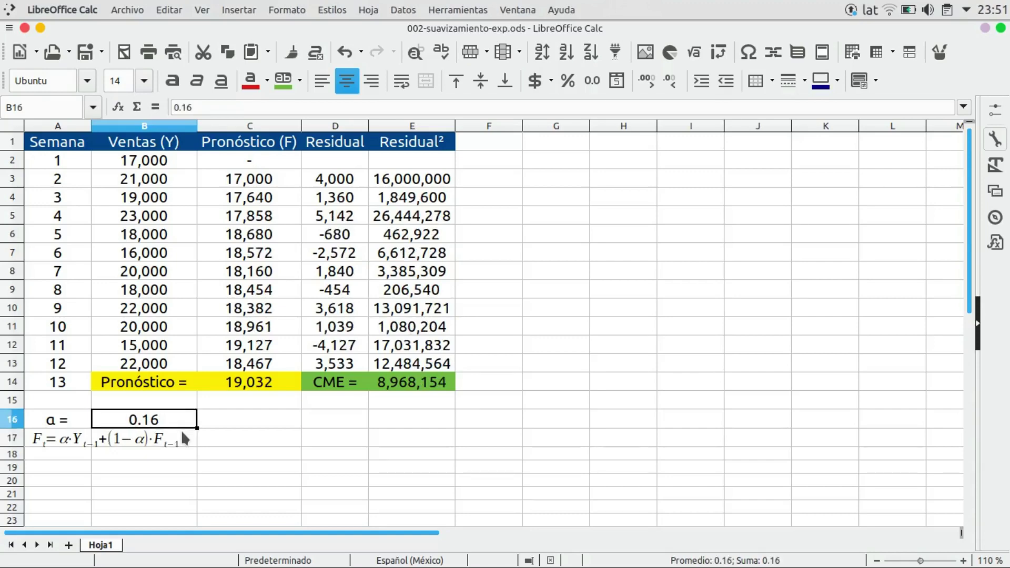
text(0.17)
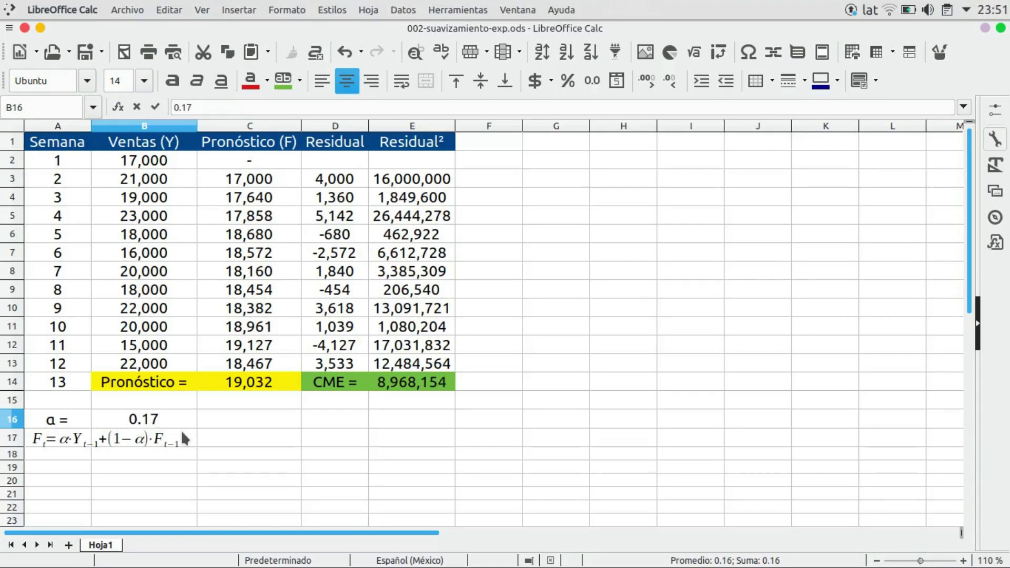
key(Return)
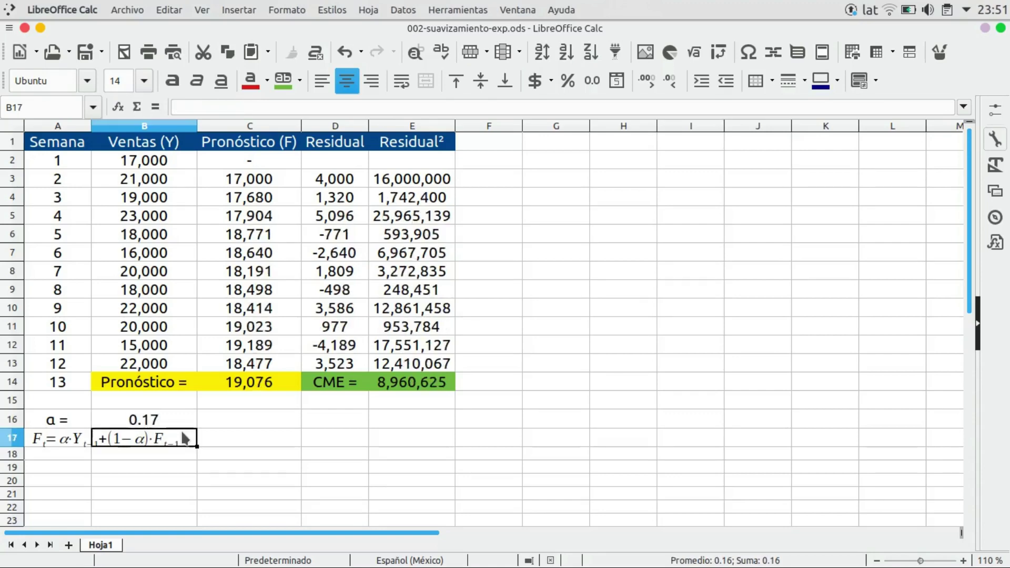
Review the mean squared error in E14 and the week 13 sales forecast in C14.
key(Up)
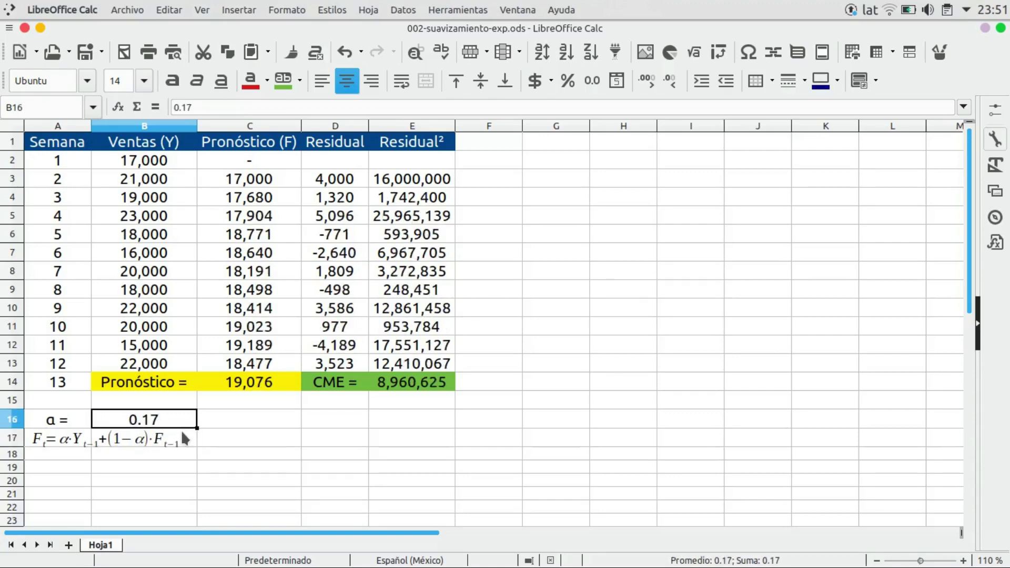
click(426, 389)
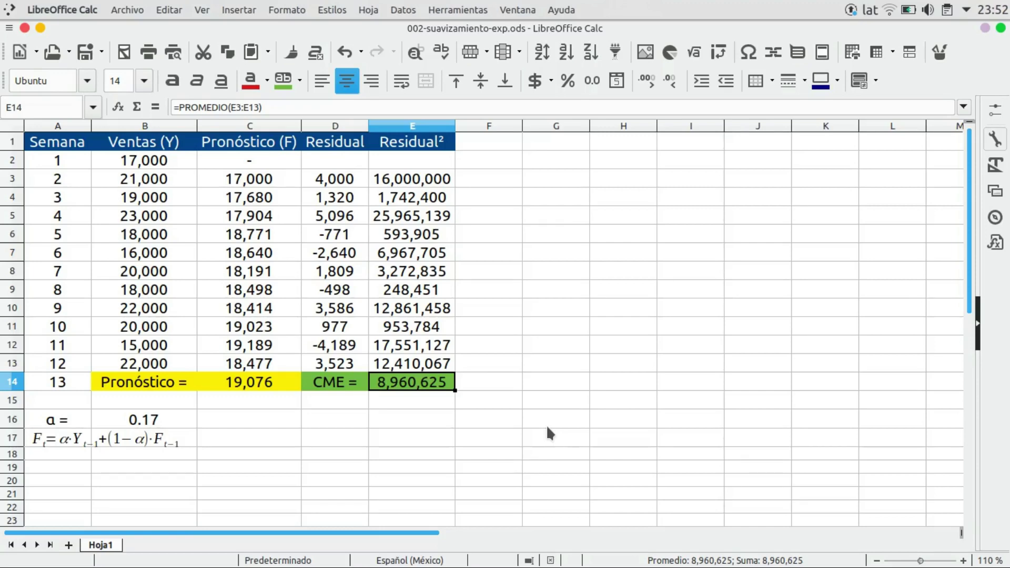
click(286, 383)
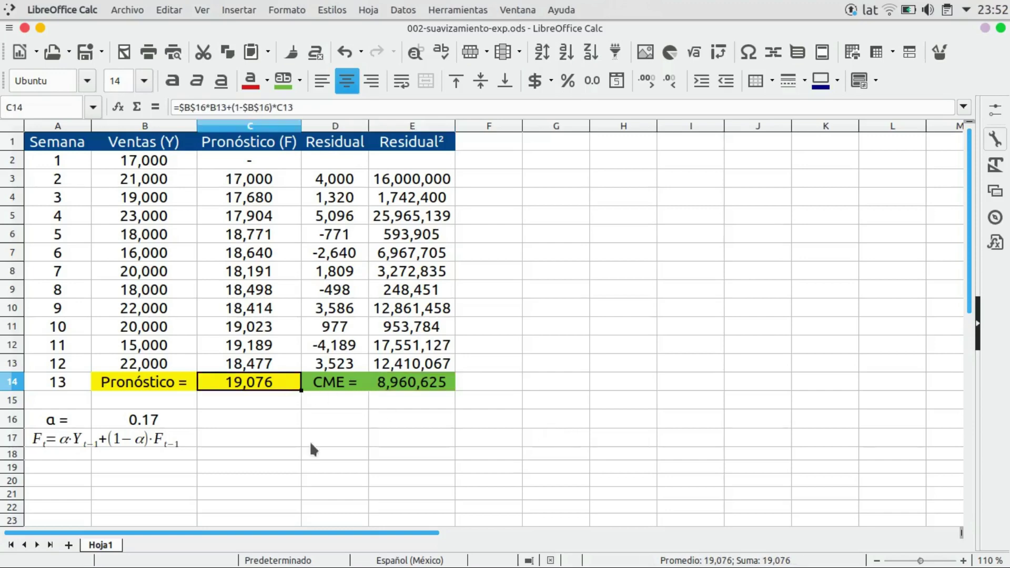